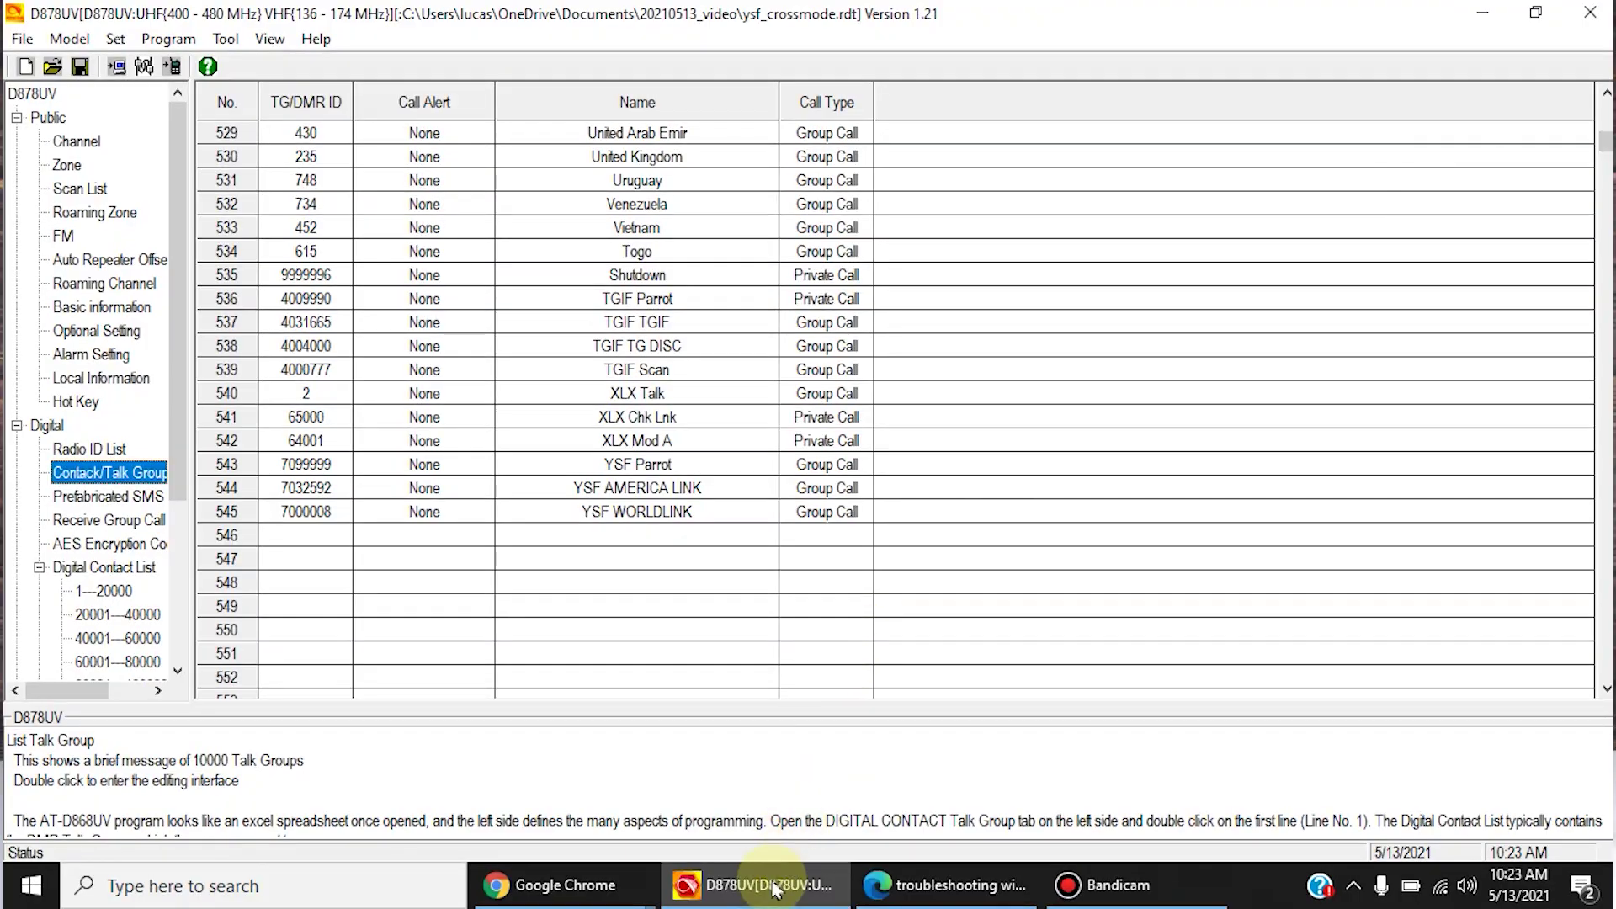
- Minimize the D878UV CPS so Chrome's Pi-Star page is visible
left_click(762, 894)
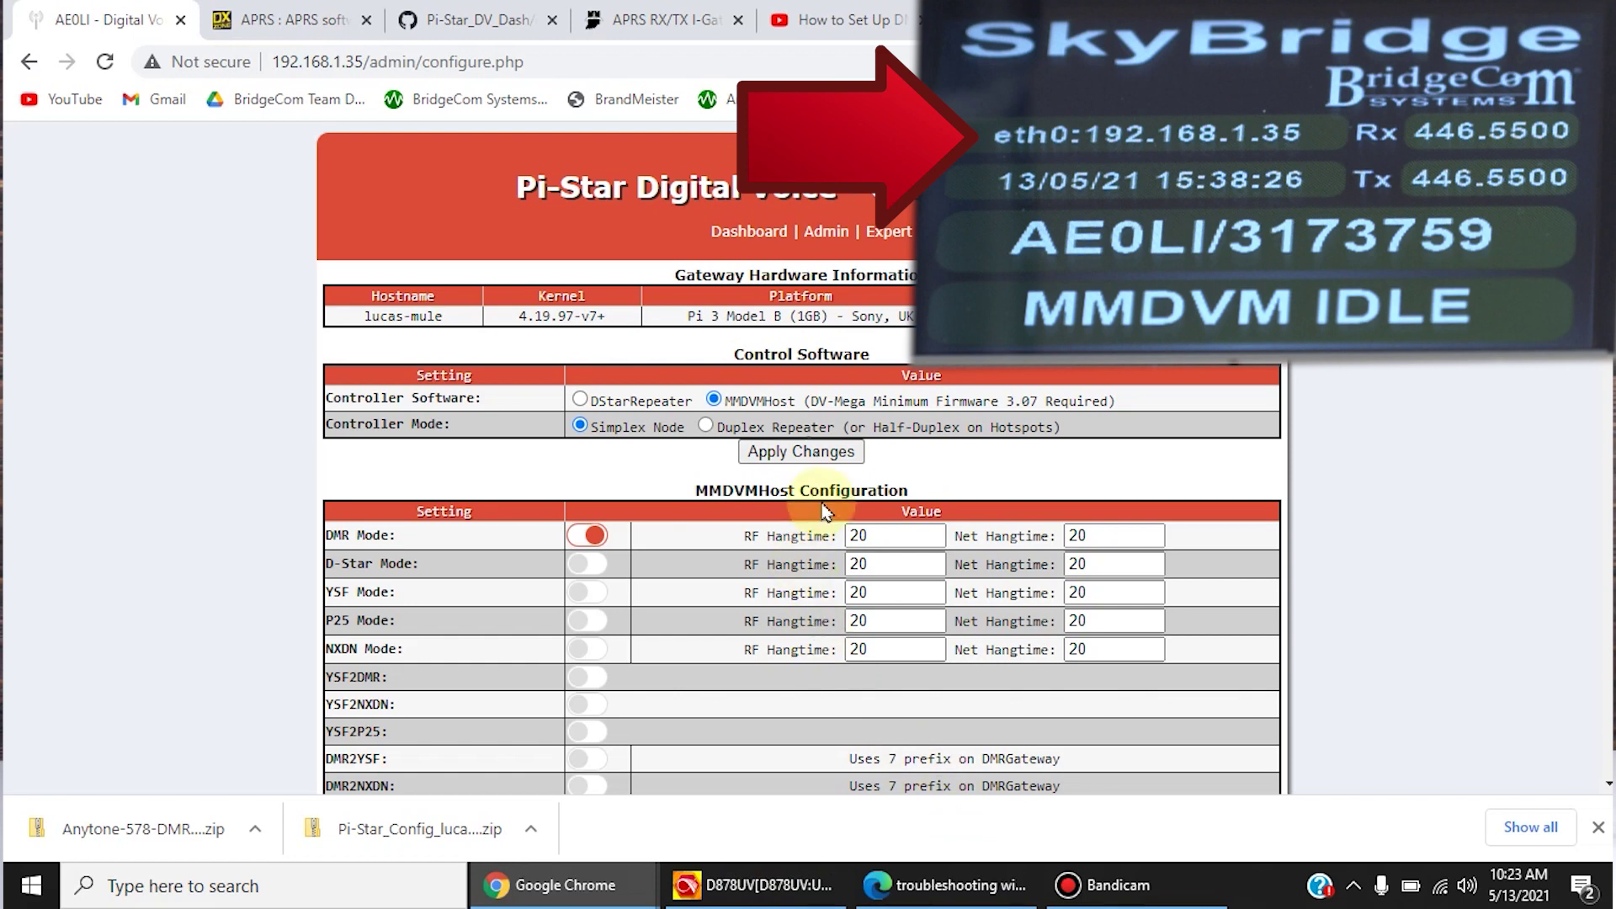
- Open the hotspot's Pi-Star configuration page and scroll down to the DMR settings
left_click(771, 244)
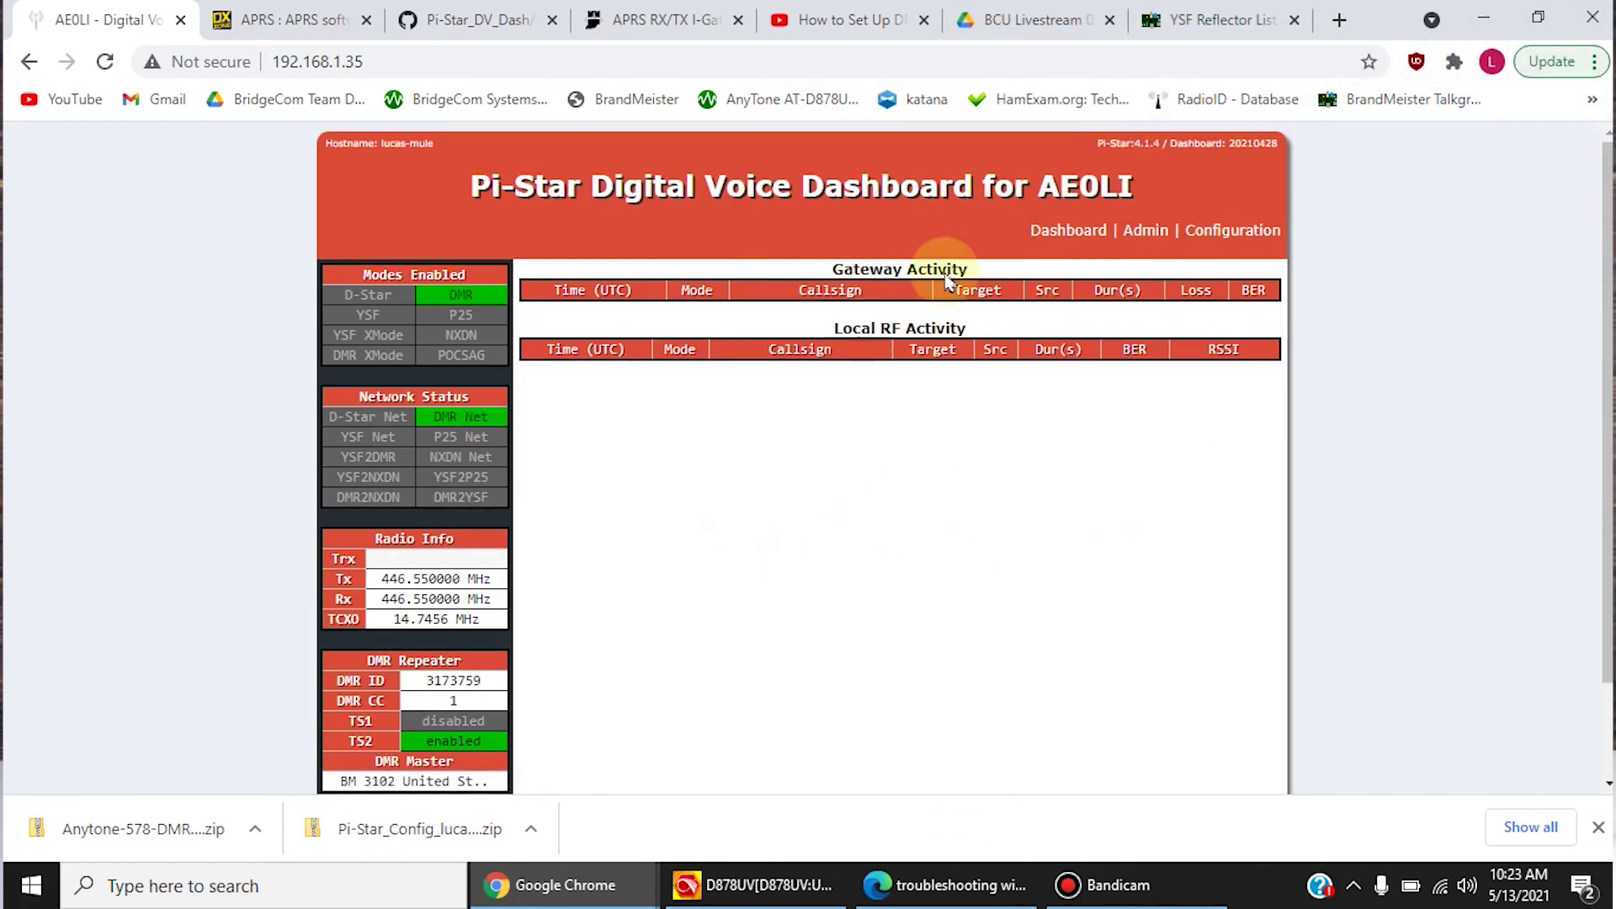
left_click(1238, 240)
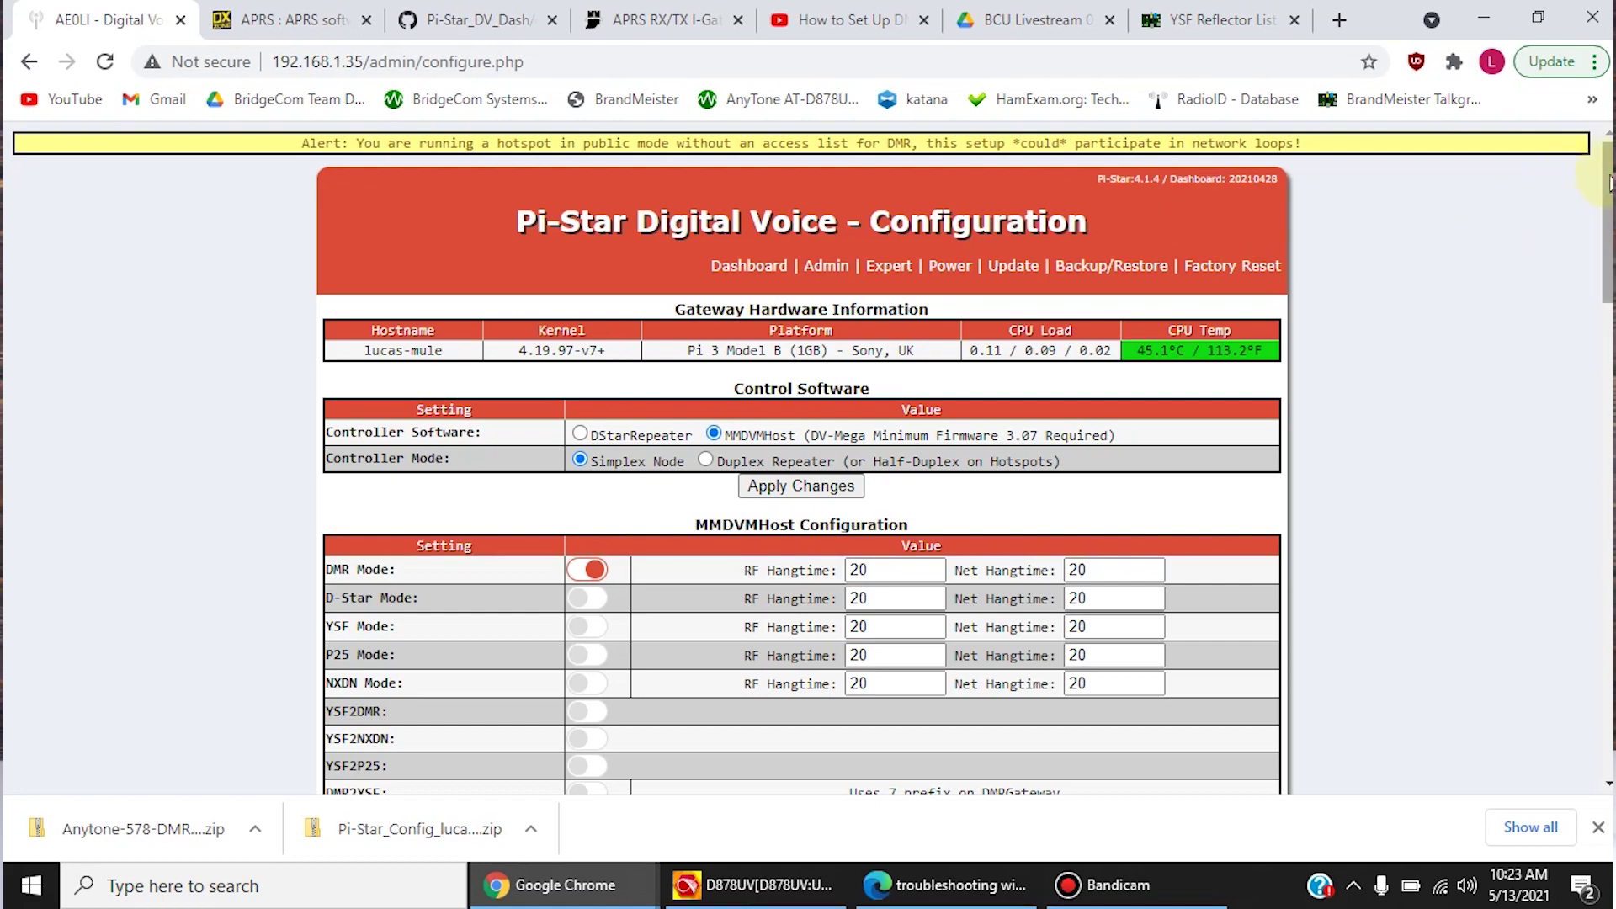
left_click_drag(1609, 187, 1609, 278)
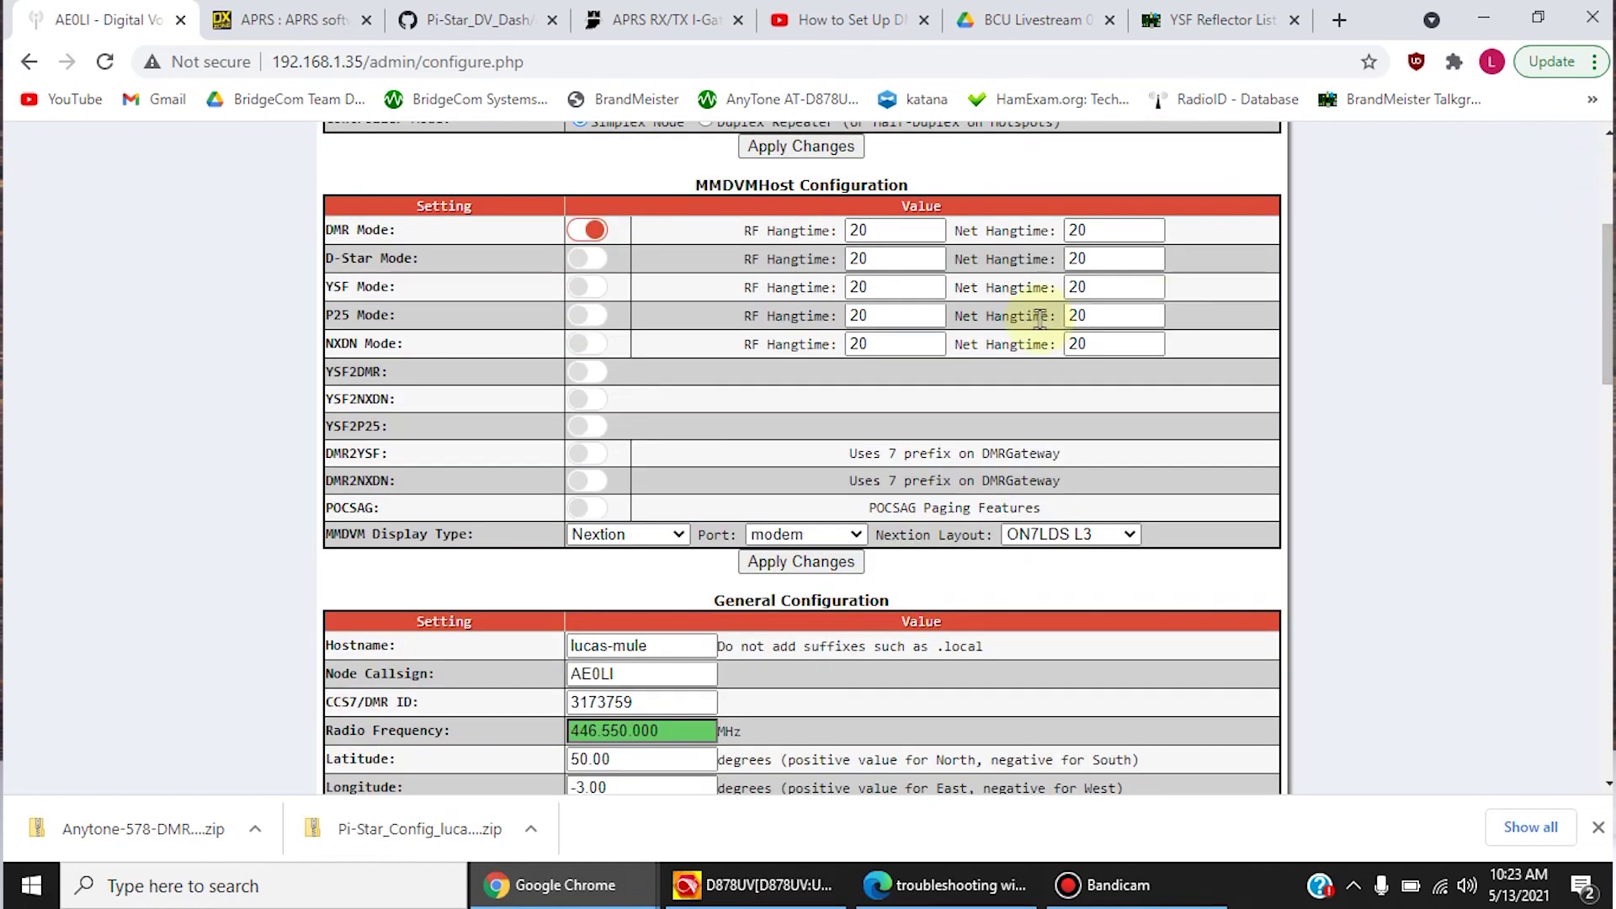
mouse_move(353, 459)
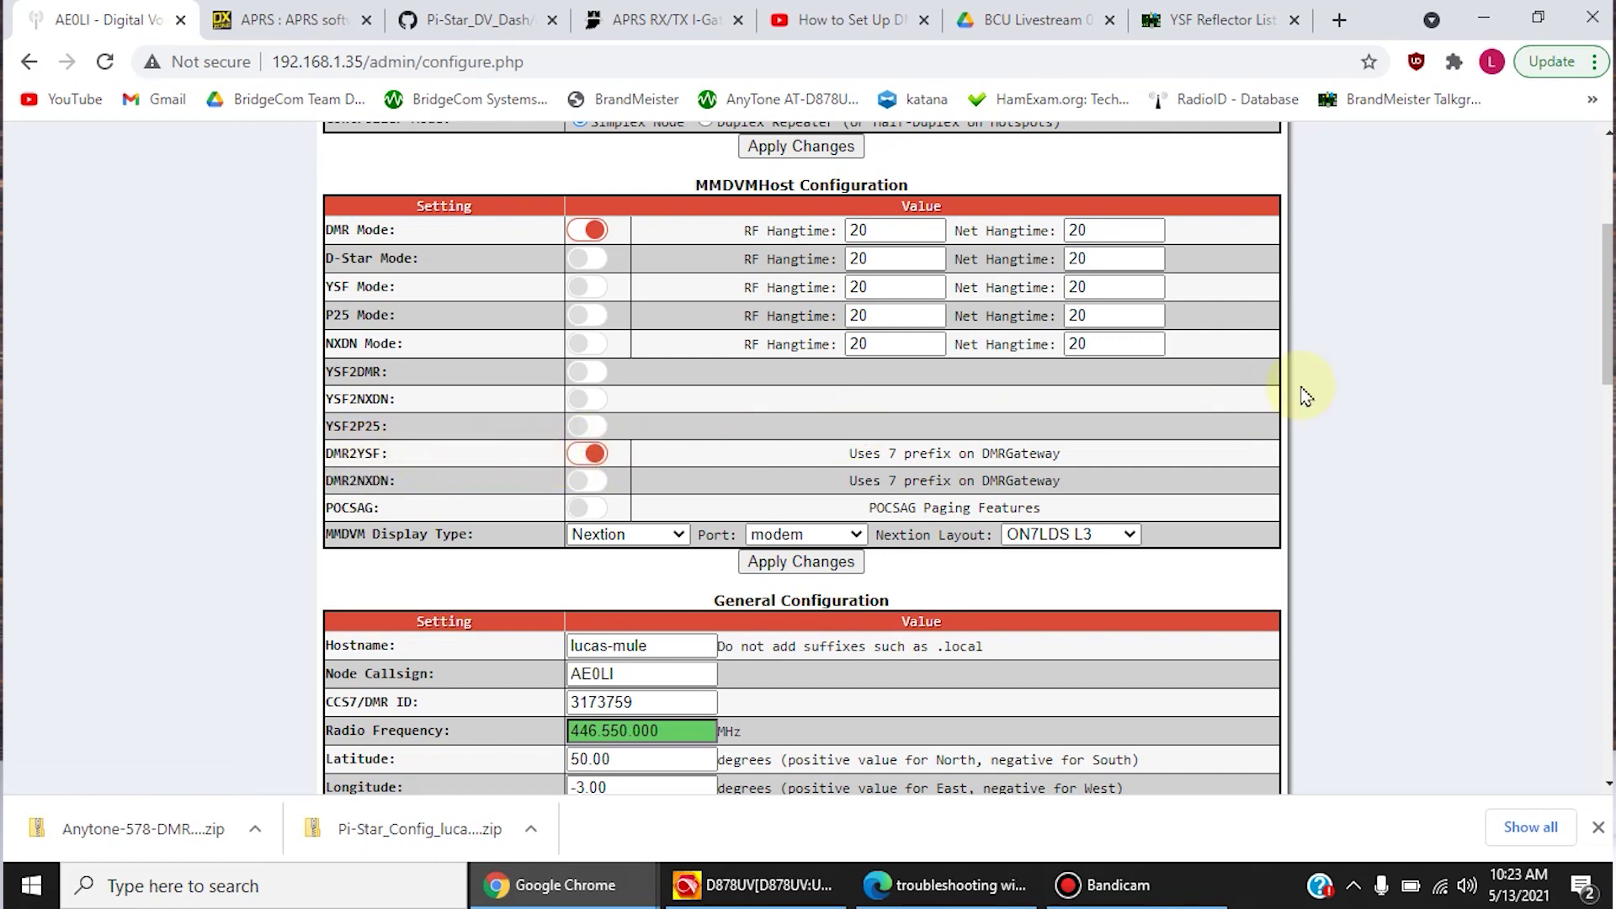
scroll(1579, 332, "down", 8)
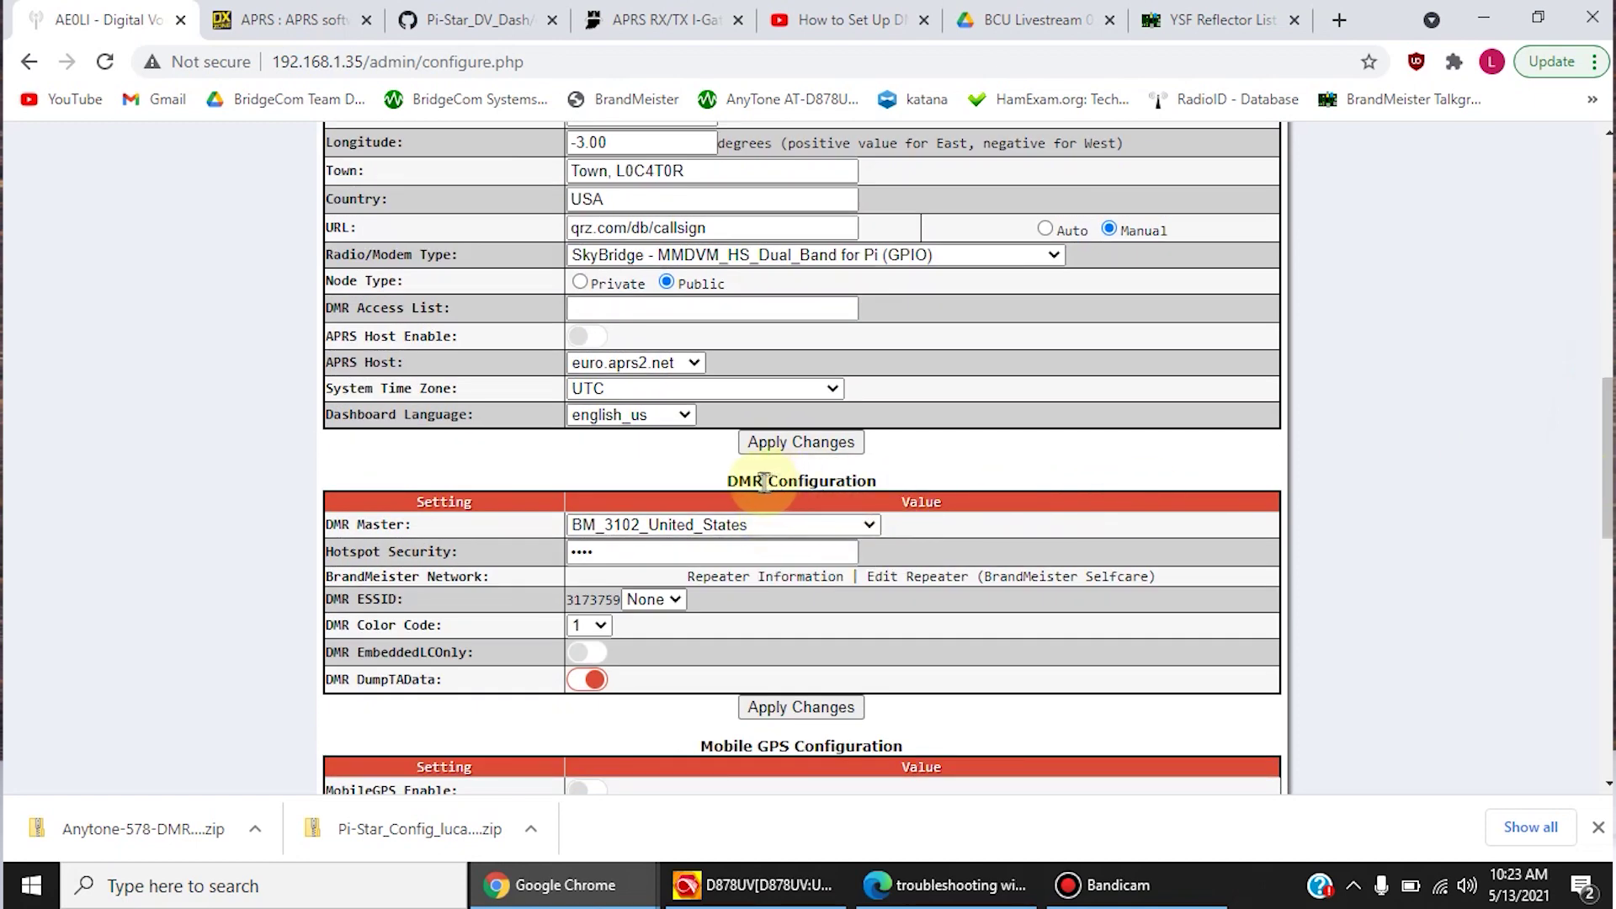
- Set DMR Master to DMRGateway and apply the changes
left_click(870, 527)
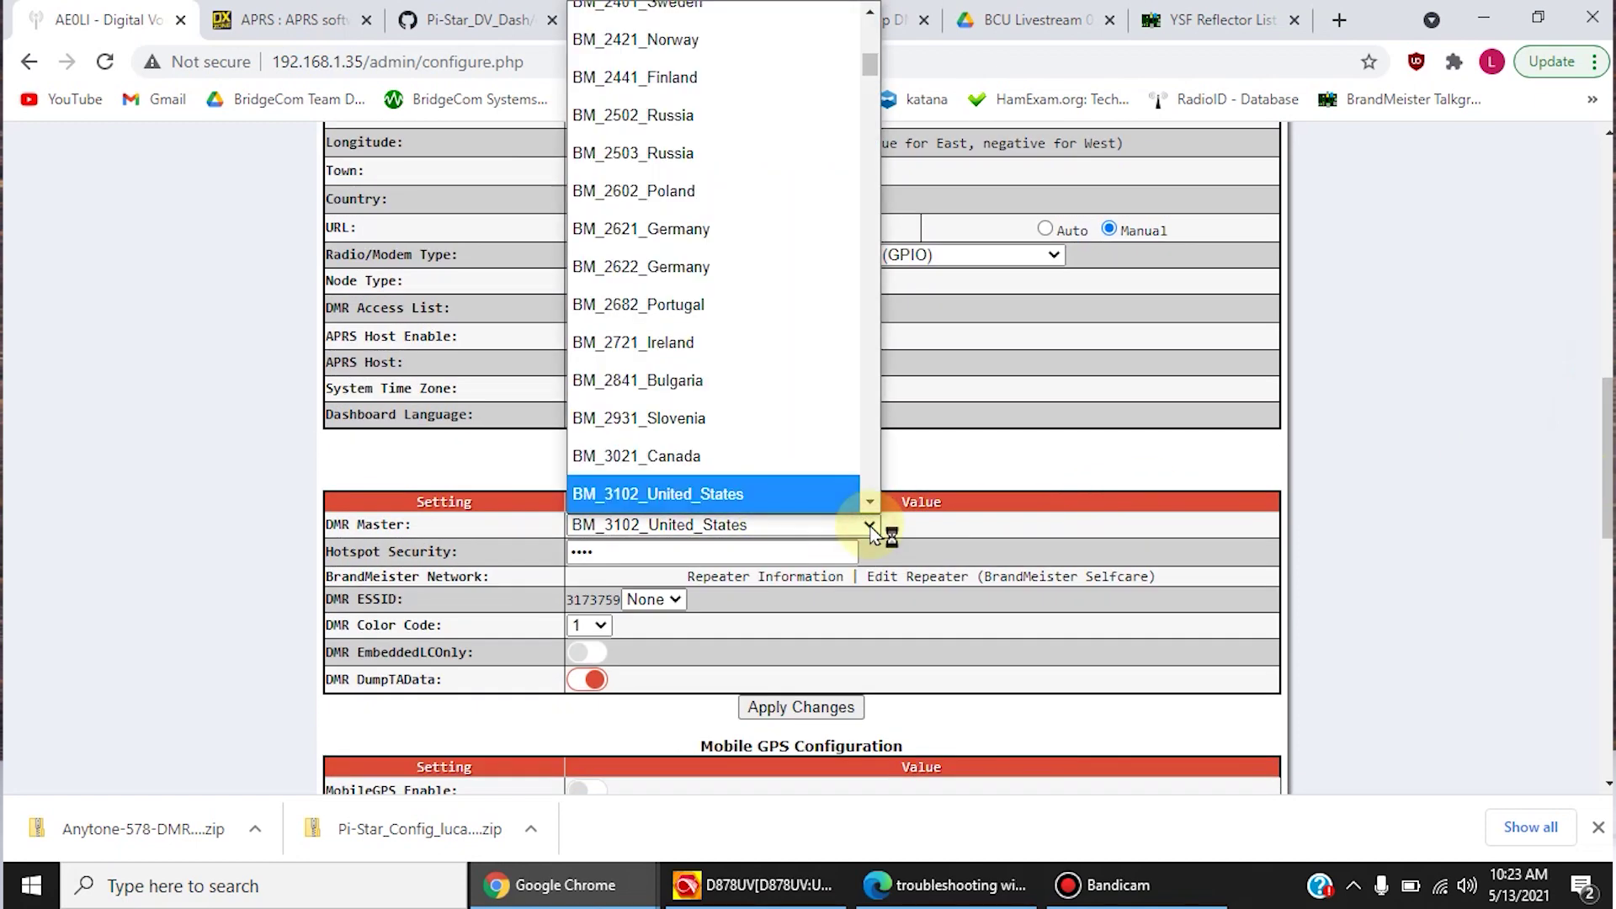
left_click_drag(871, 67, 867, 21)
left_click(807, 12)
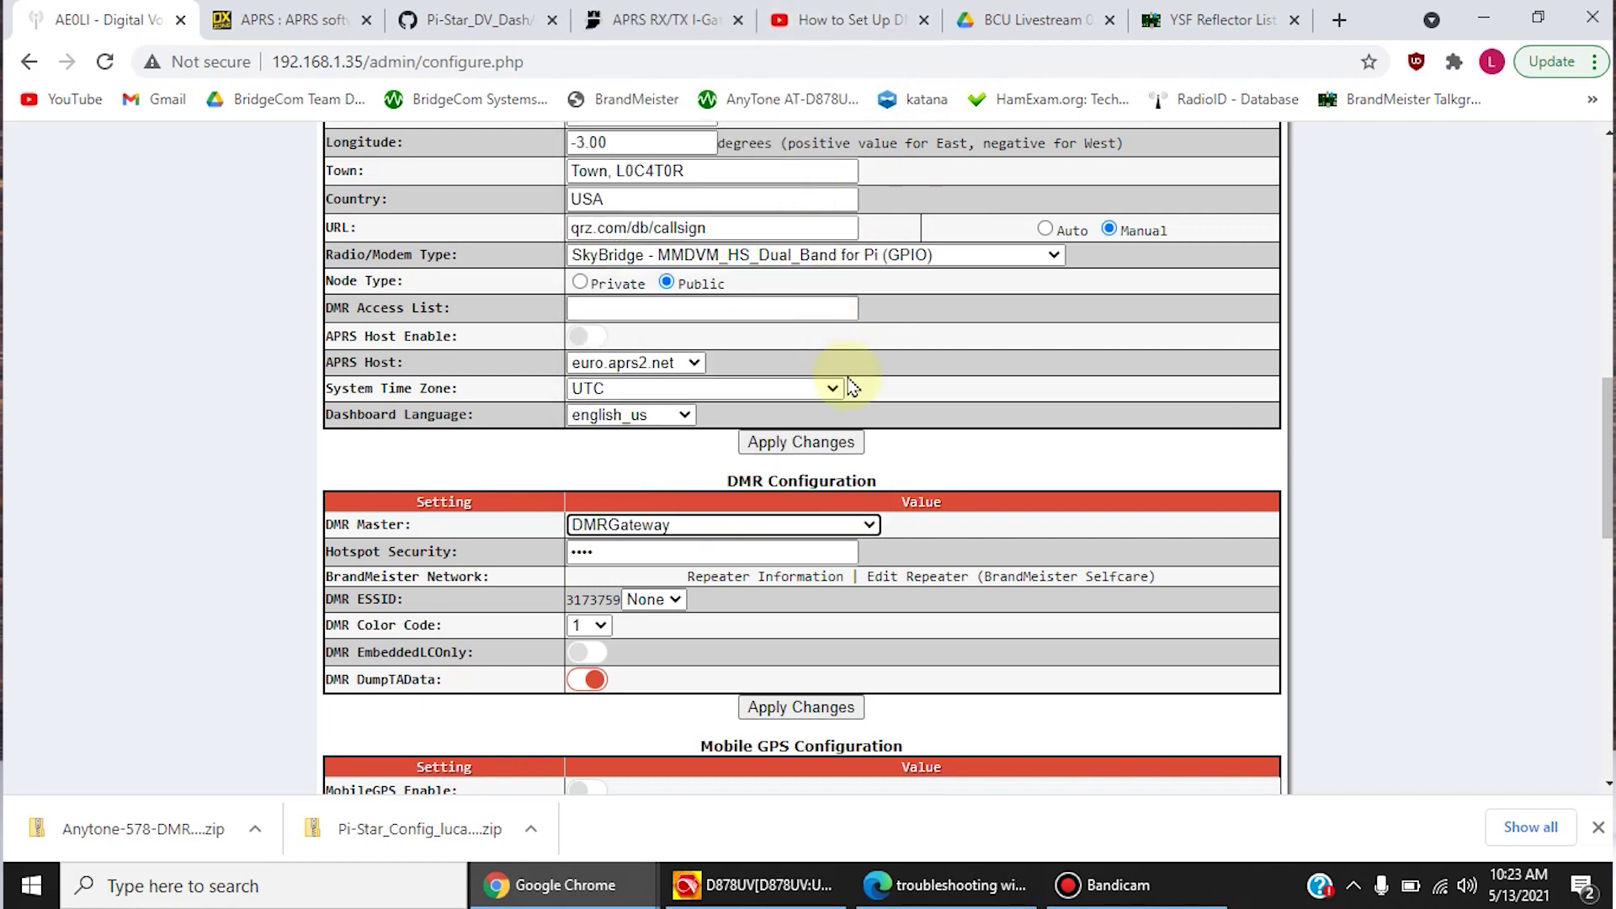
left_click(829, 709)
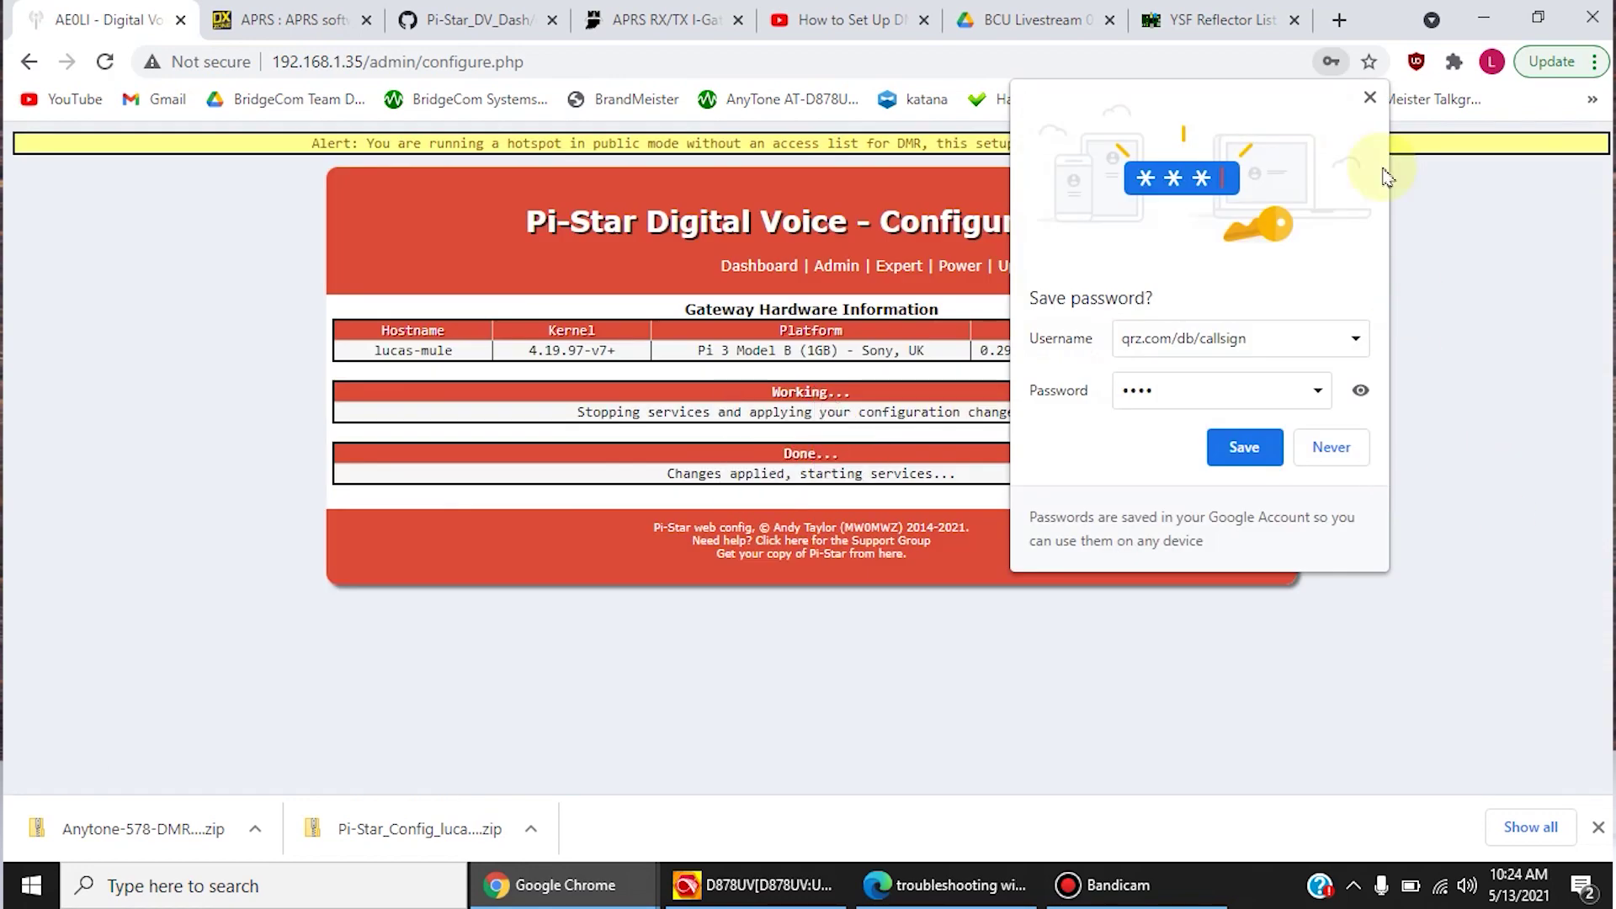
- Keep YSF00001 - Parrot as YSF Startup Host and apply the Yaesu System Fusion settings
left_click_drag(1608, 240, 1599, 566)
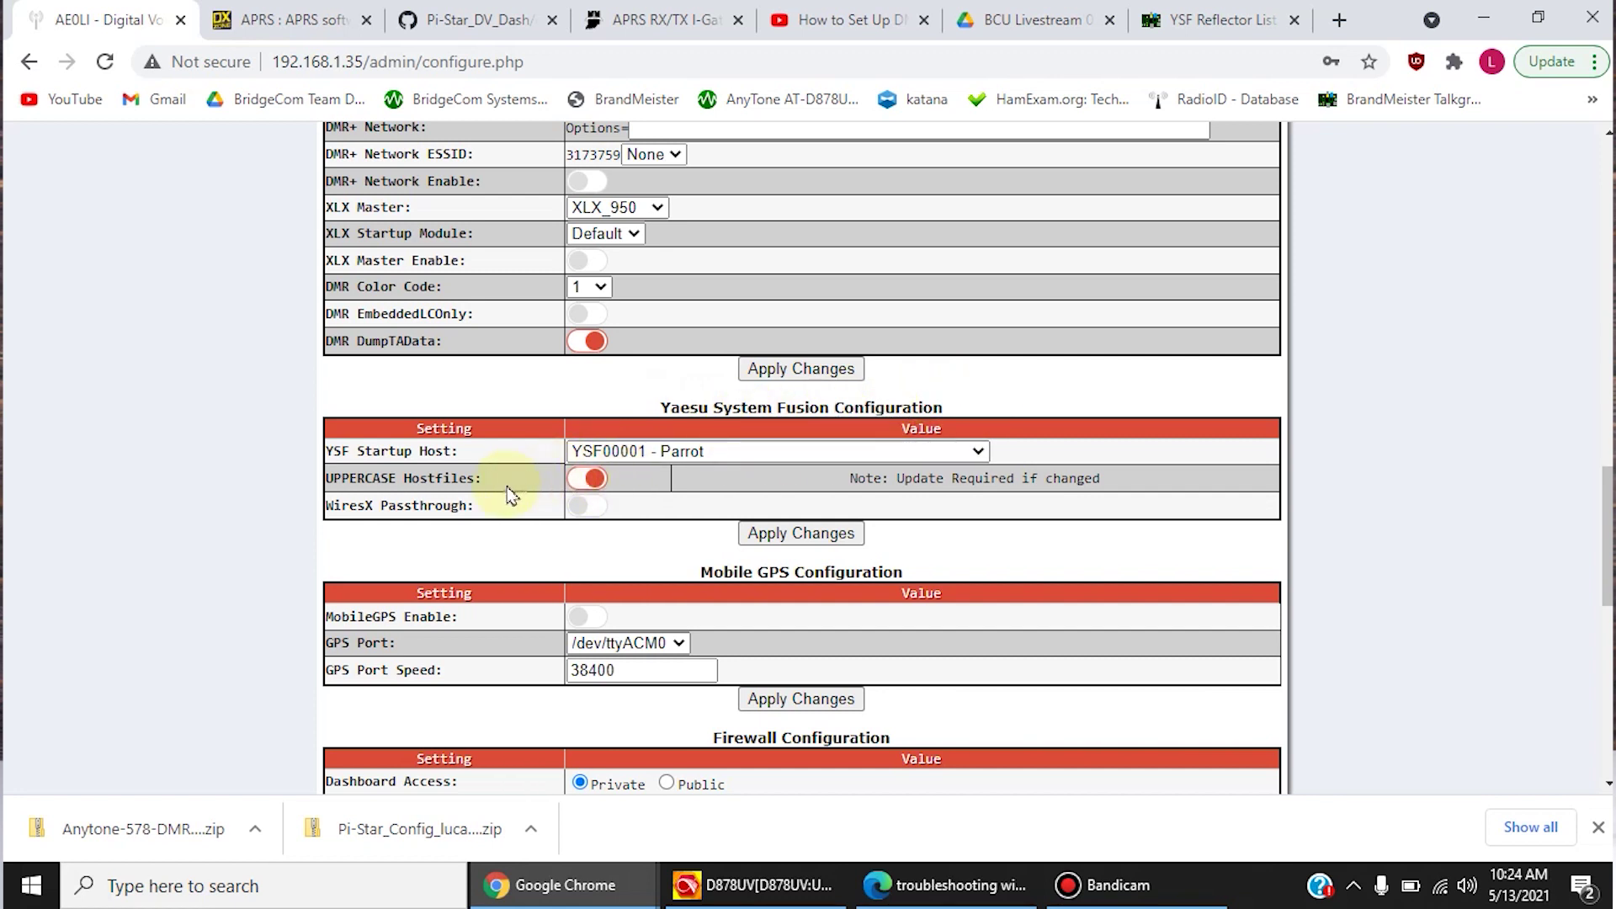
mouse_move(442, 490)
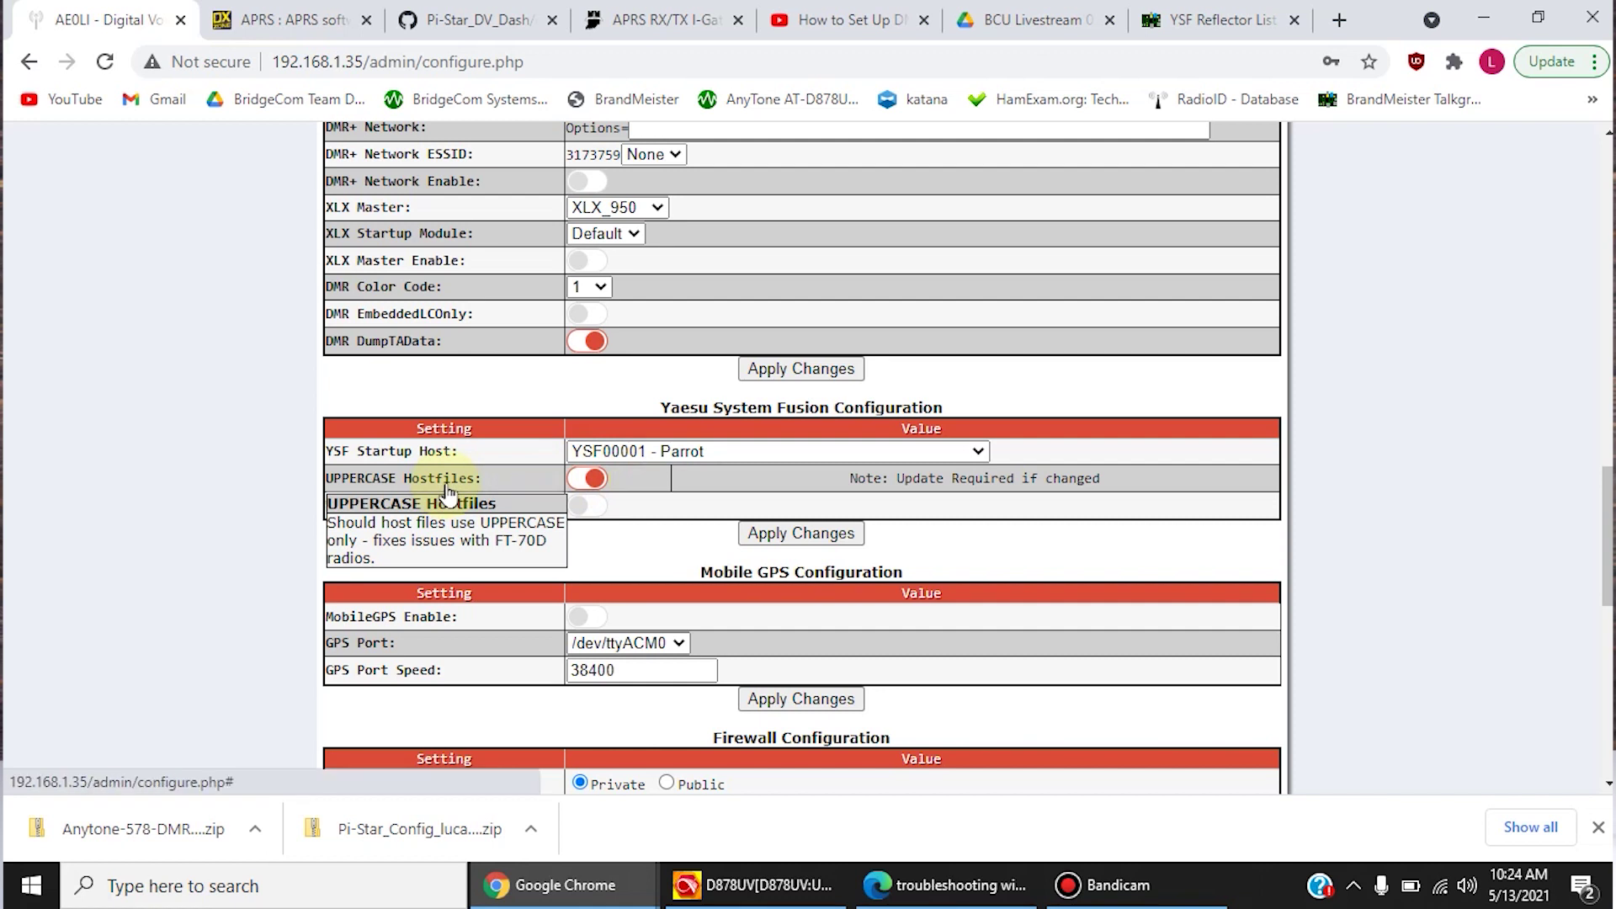
left_click(680, 455)
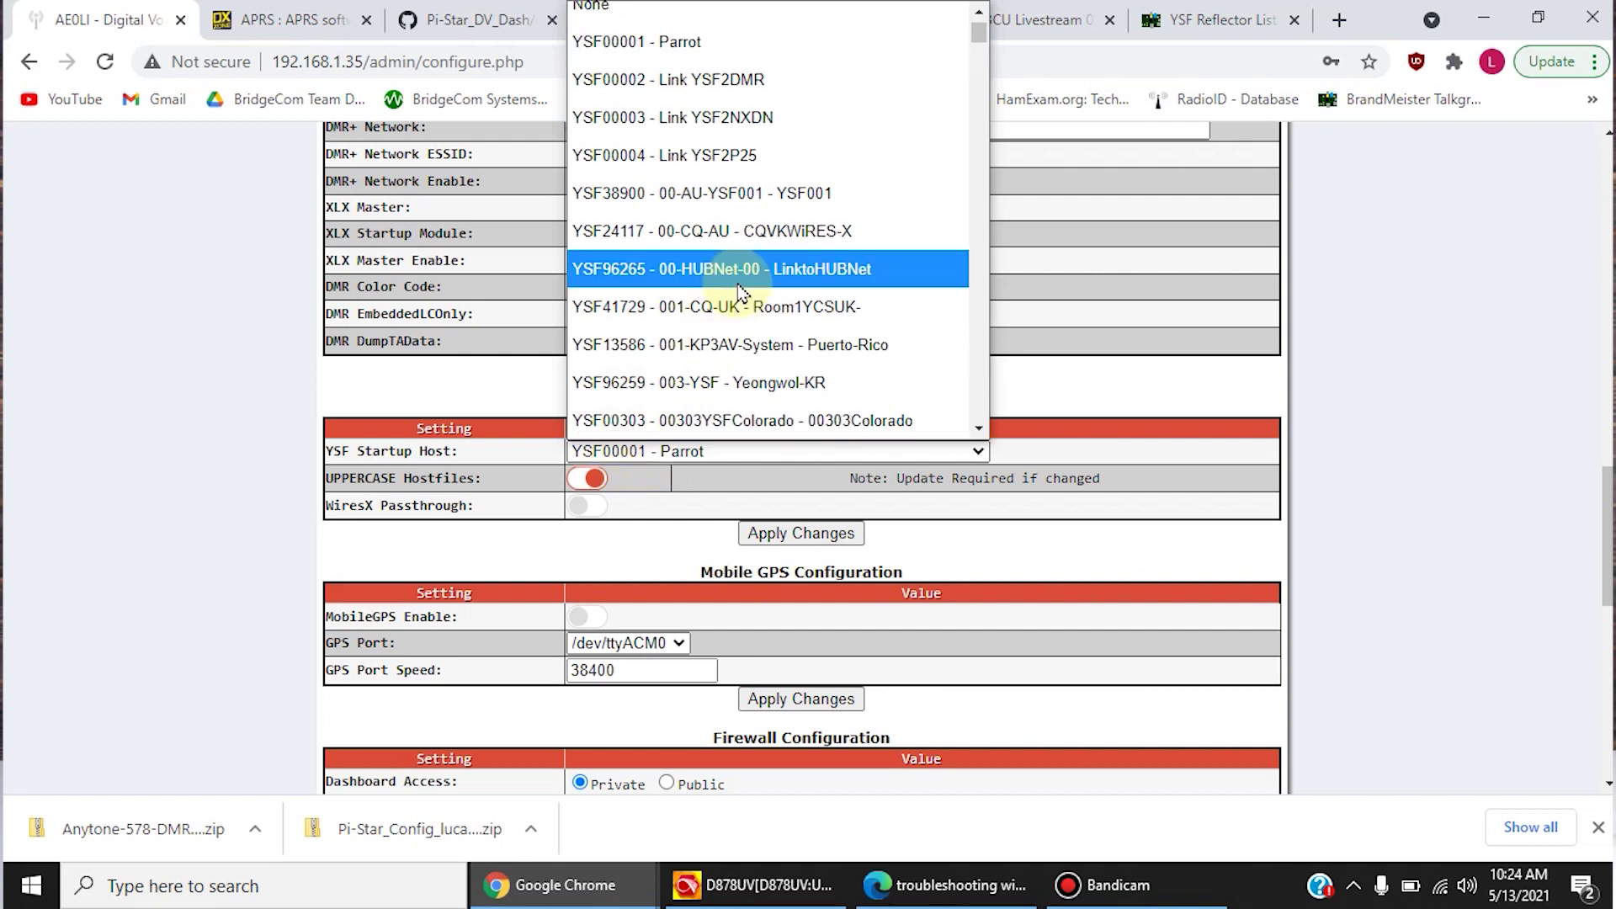
left_click(883, 56)
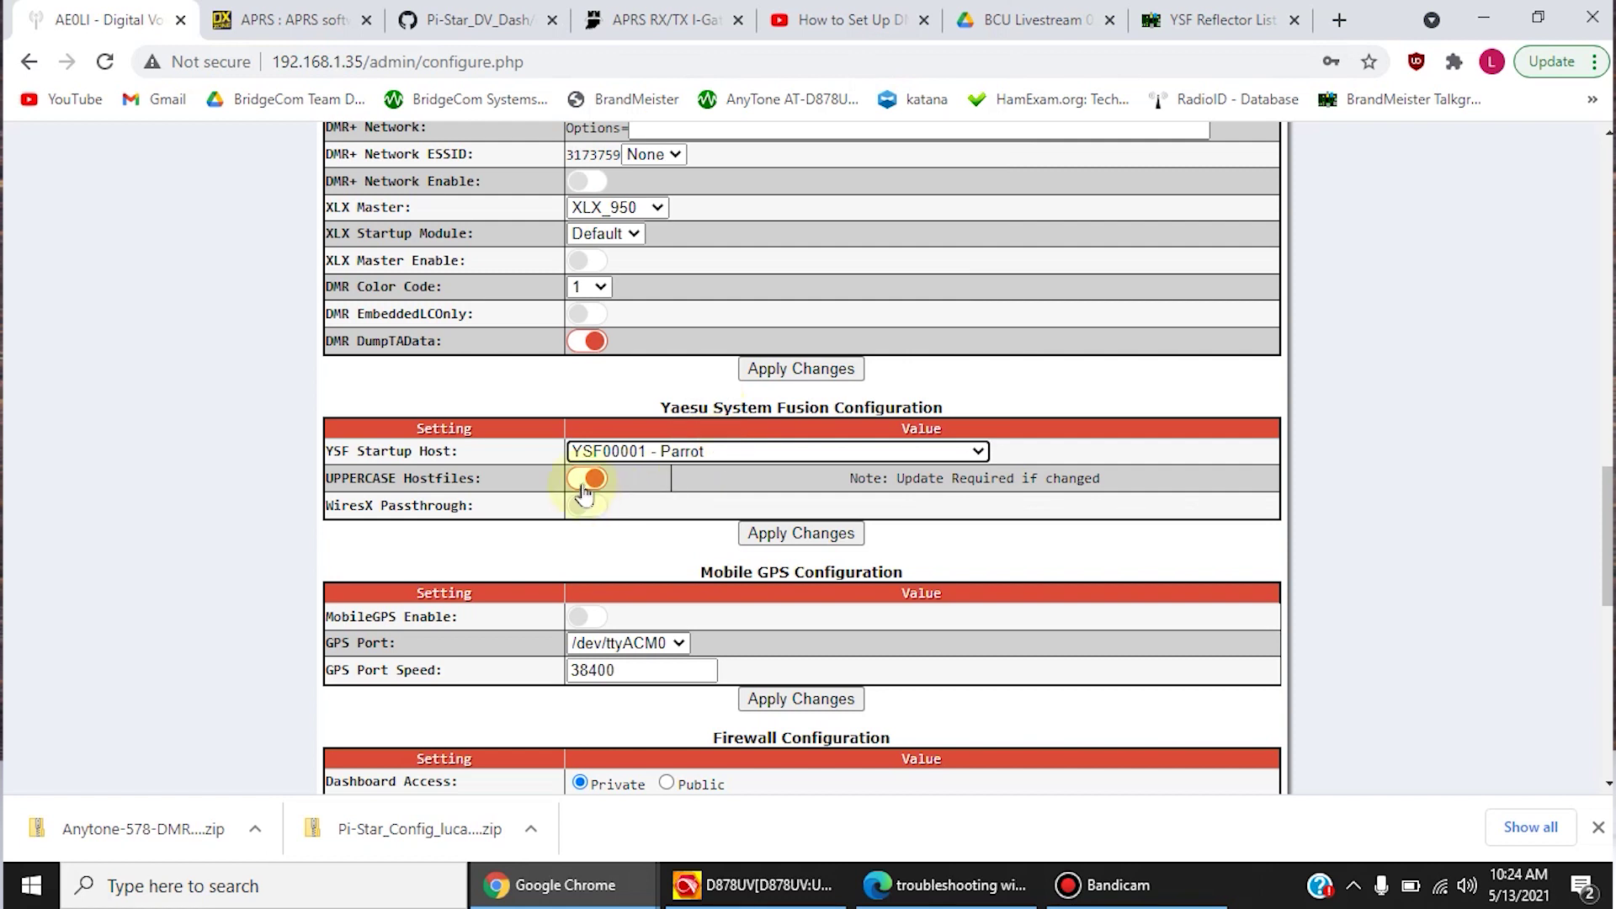
left_click(800, 535)
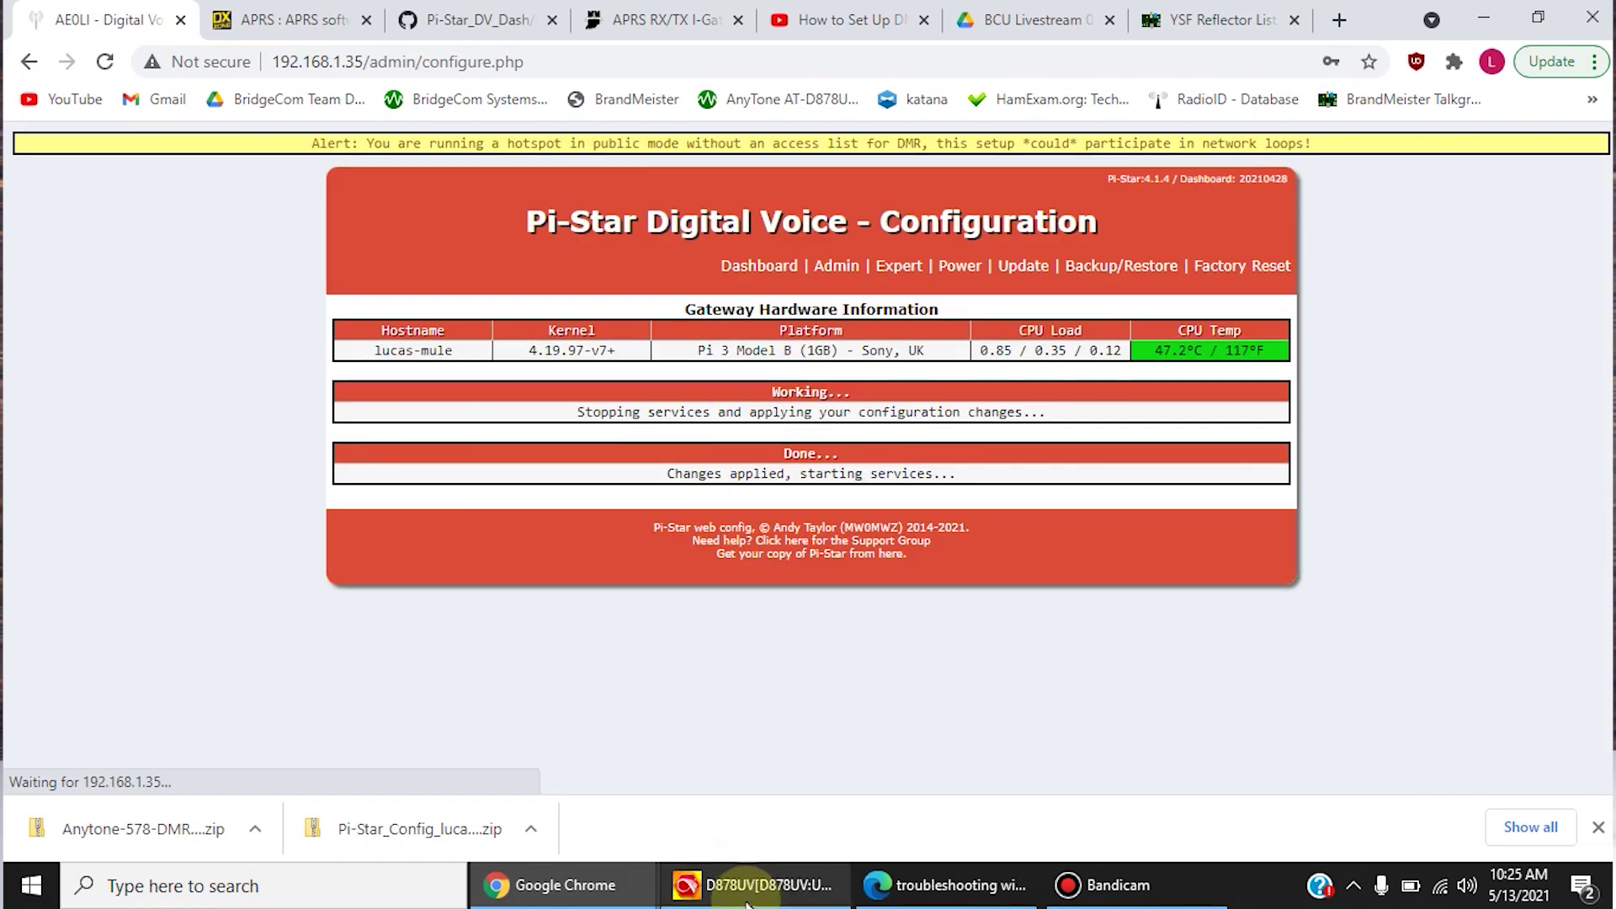
- Bring the CPS talk group list with its YSF entries forward, then return to Pi-Star in Chrome
mouse_move(760, 892)
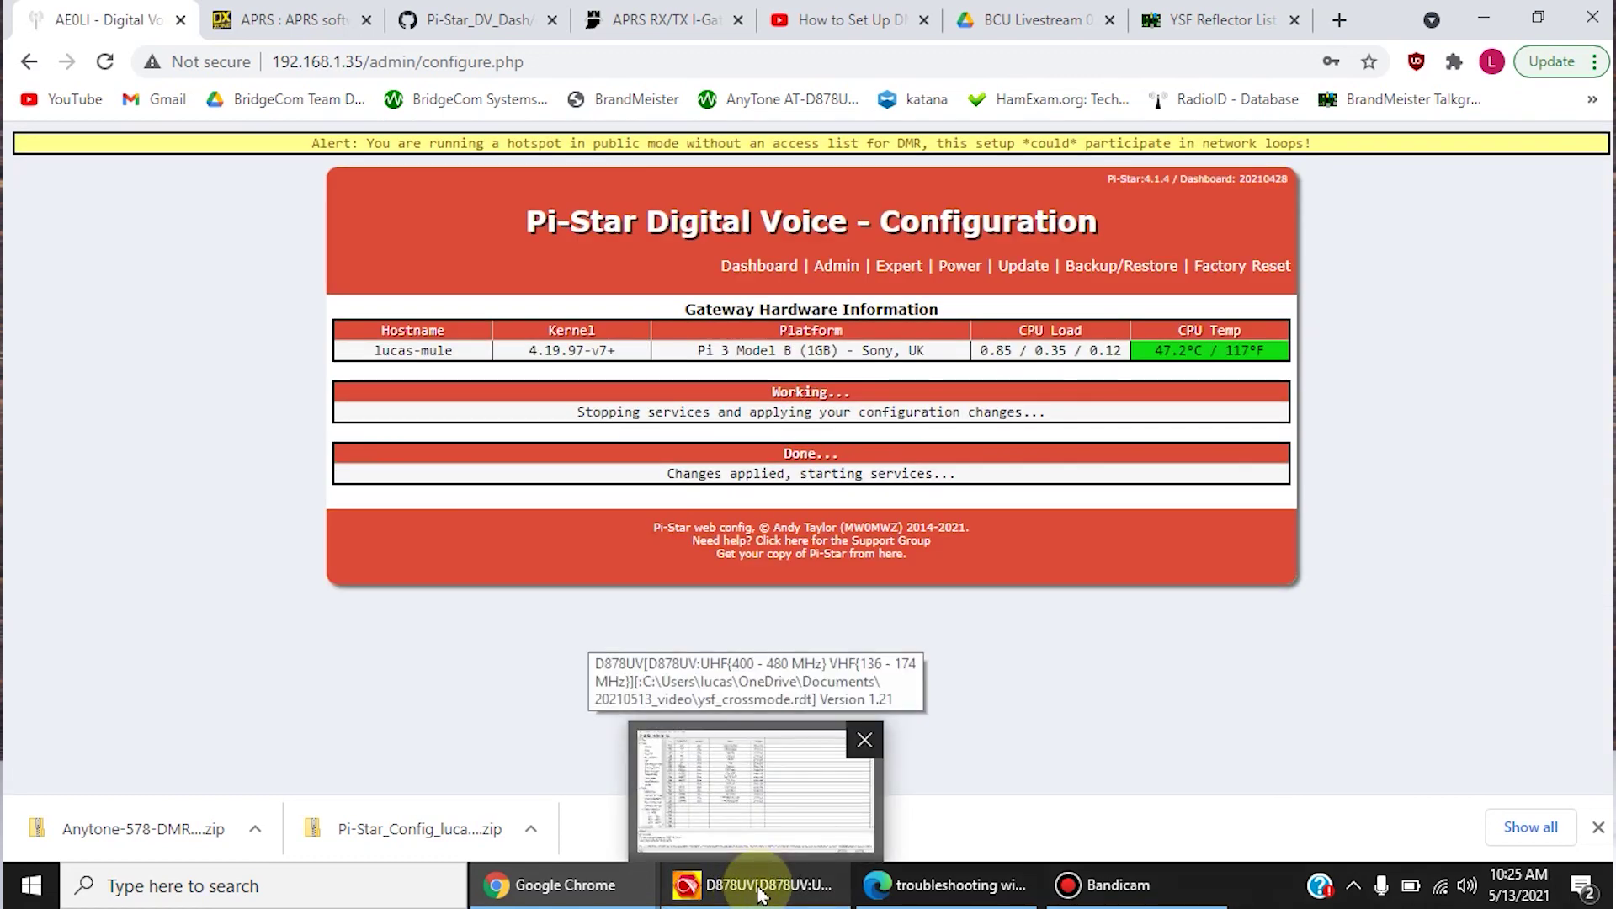
left_click(760, 892)
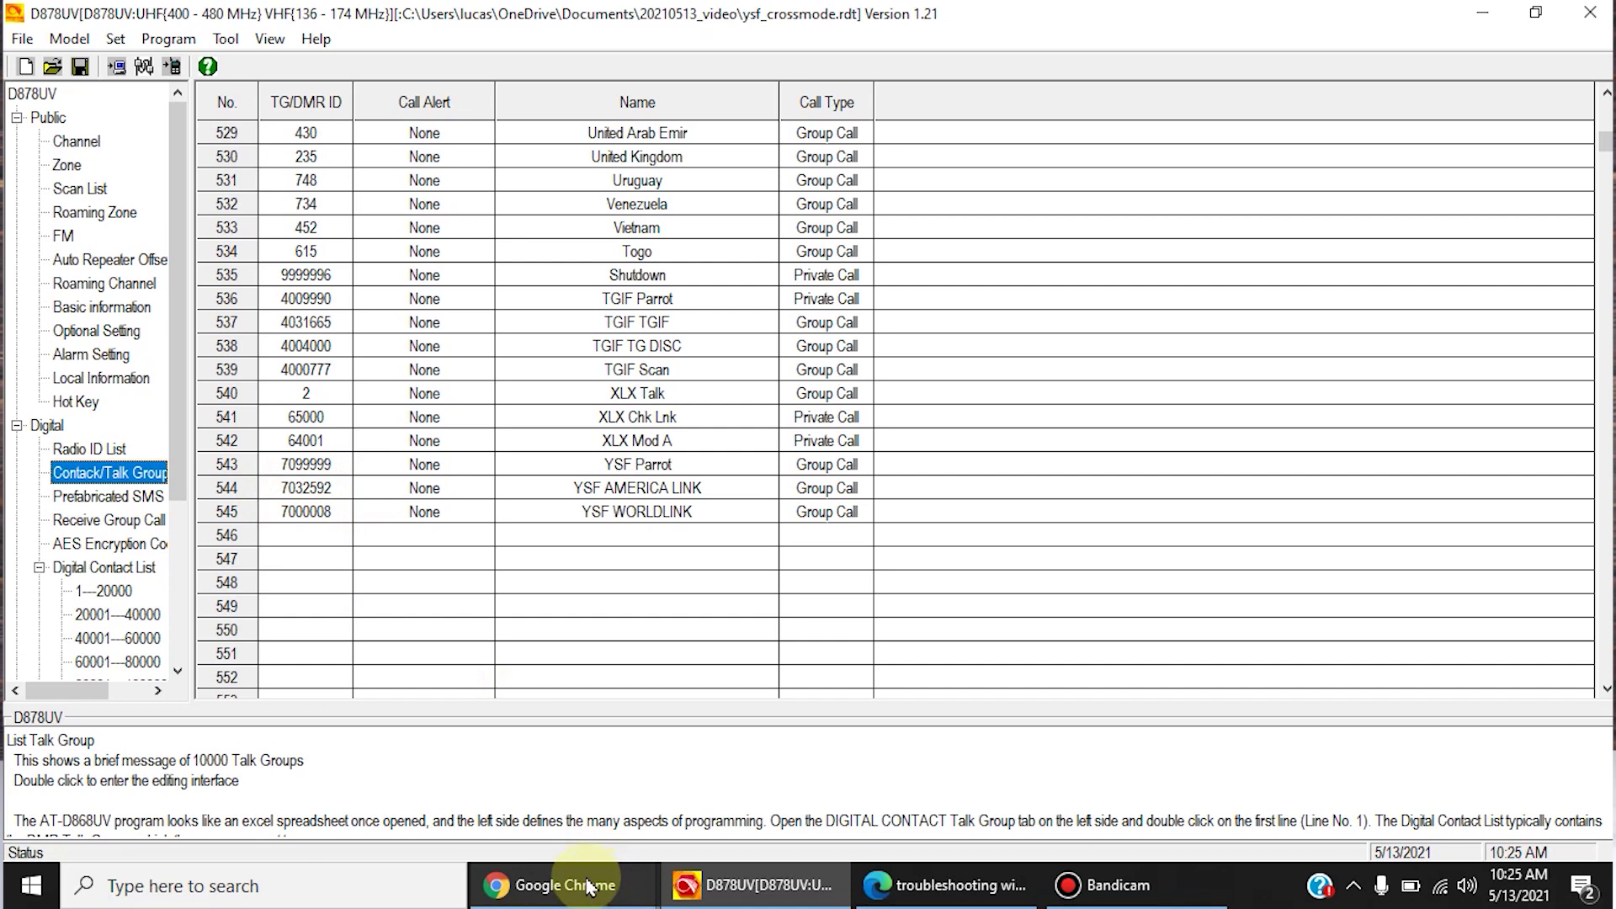
mouse_move(588, 887)
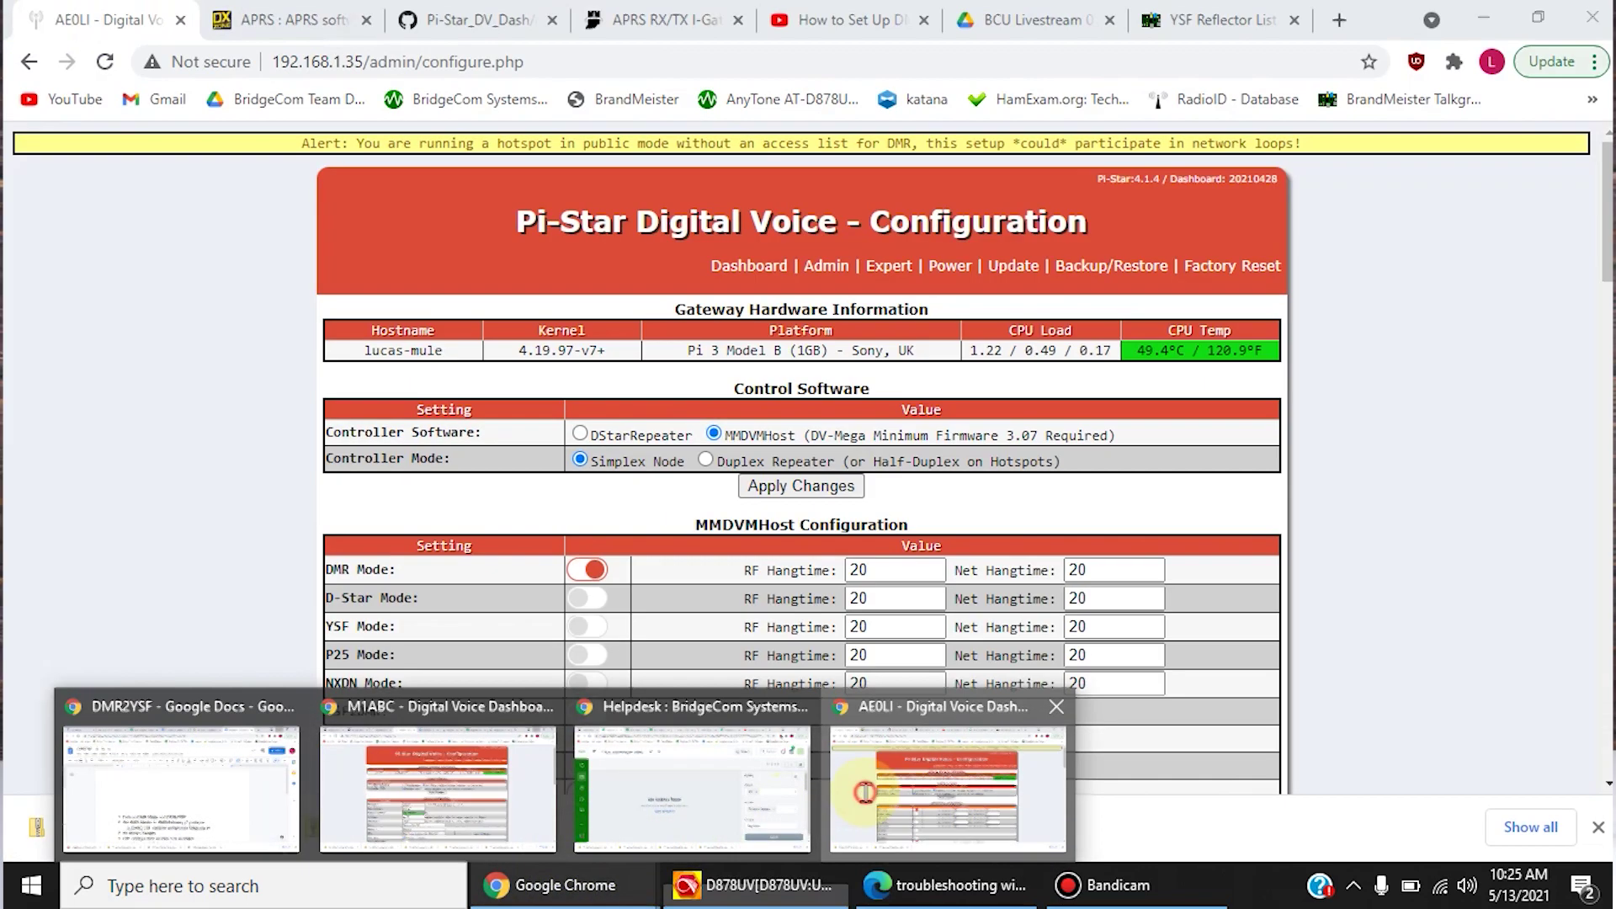
left_click(867, 798)
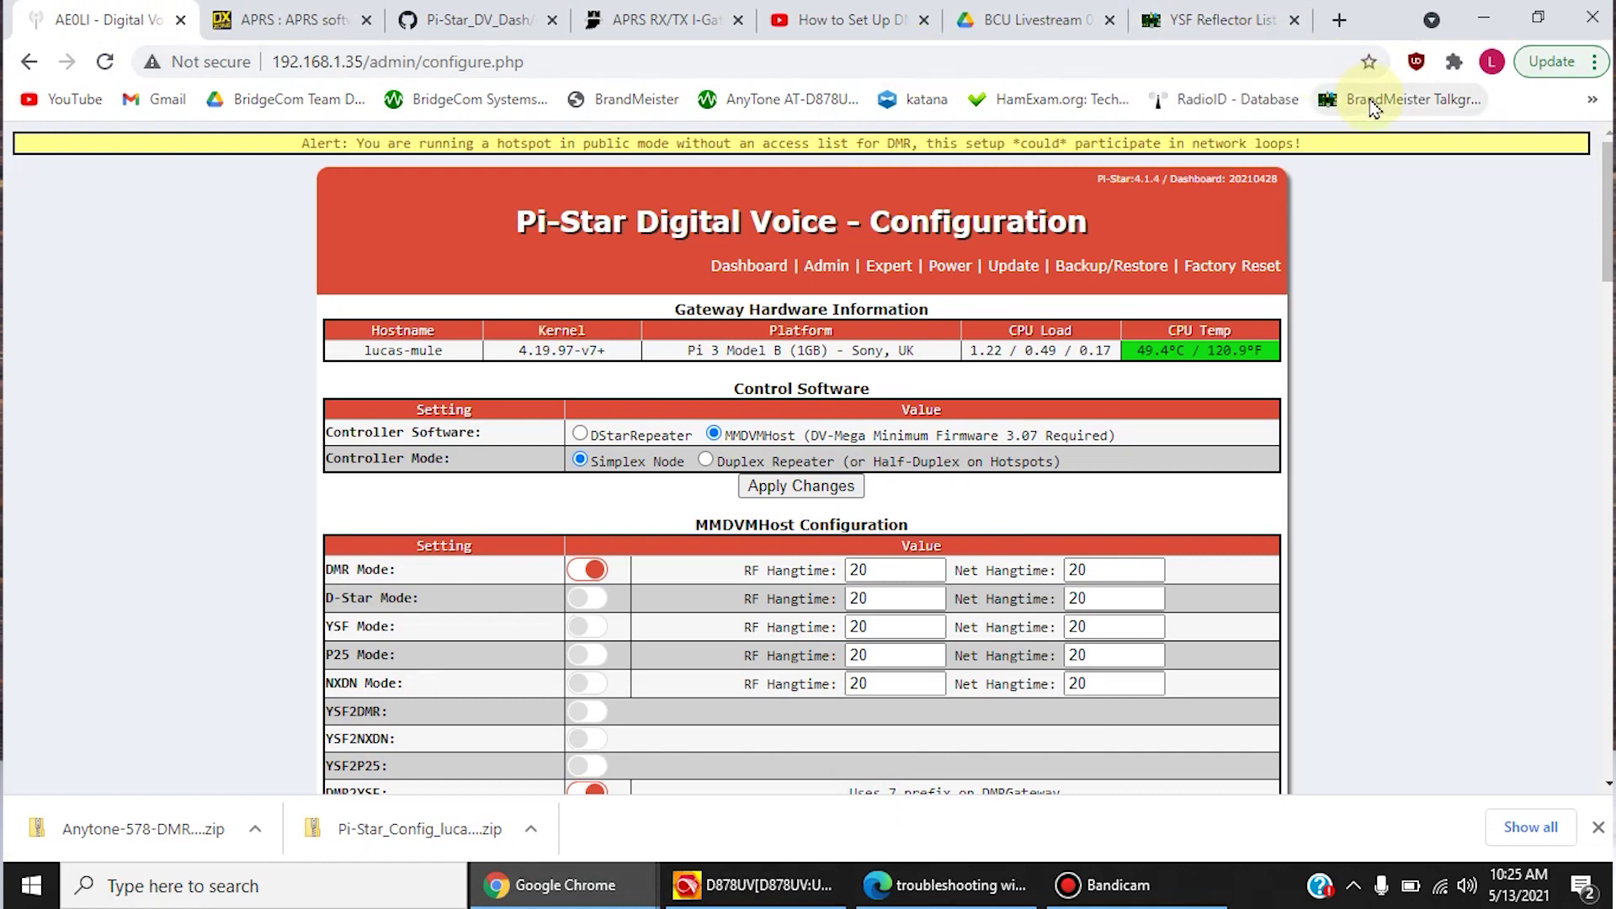
- Read the DMR2YSF TG numbers in the pistar.uk YSF Reflector List, then return to the configuration tab
left_click(1240, 19)
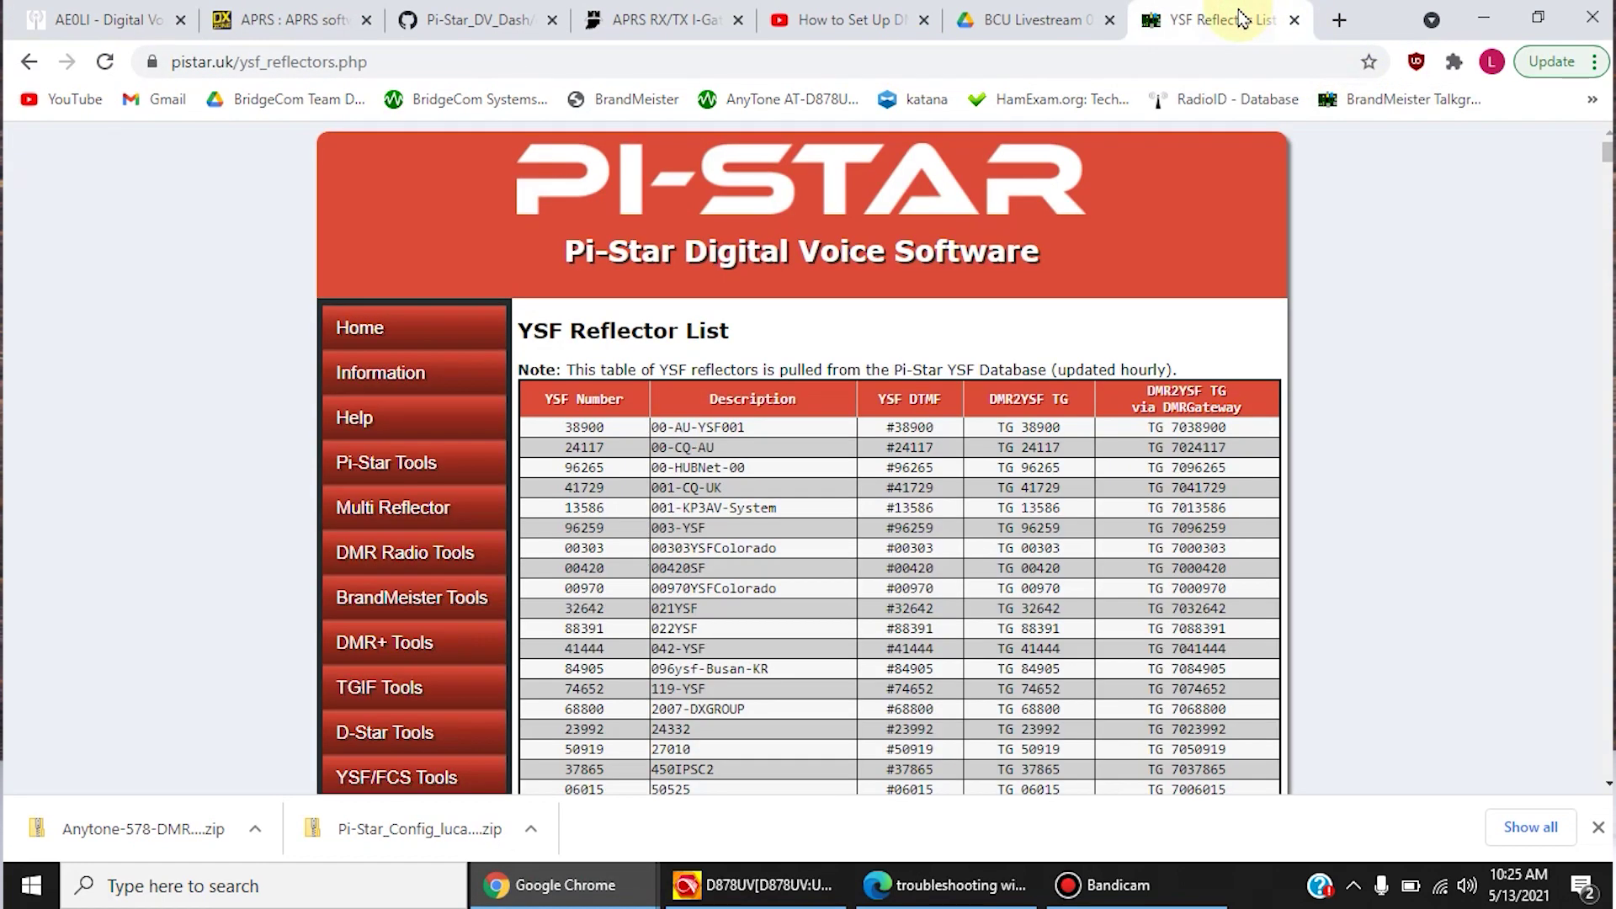
left_click(404, 507)
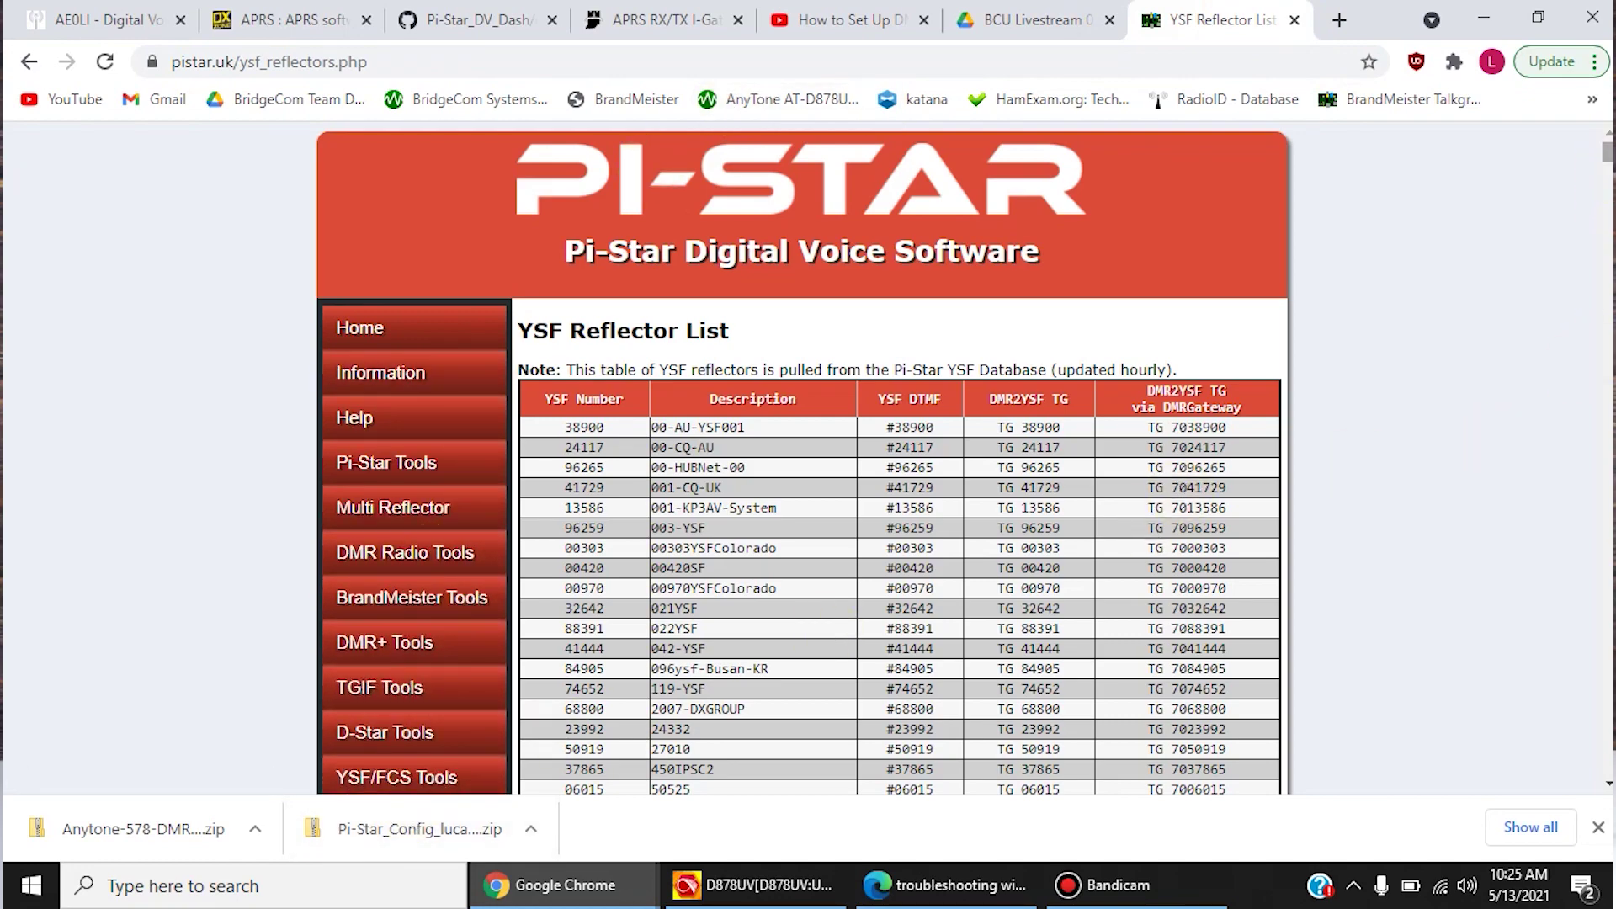
scroll(899, 454, "down", 10)
scroll(898, 455, "up", 5)
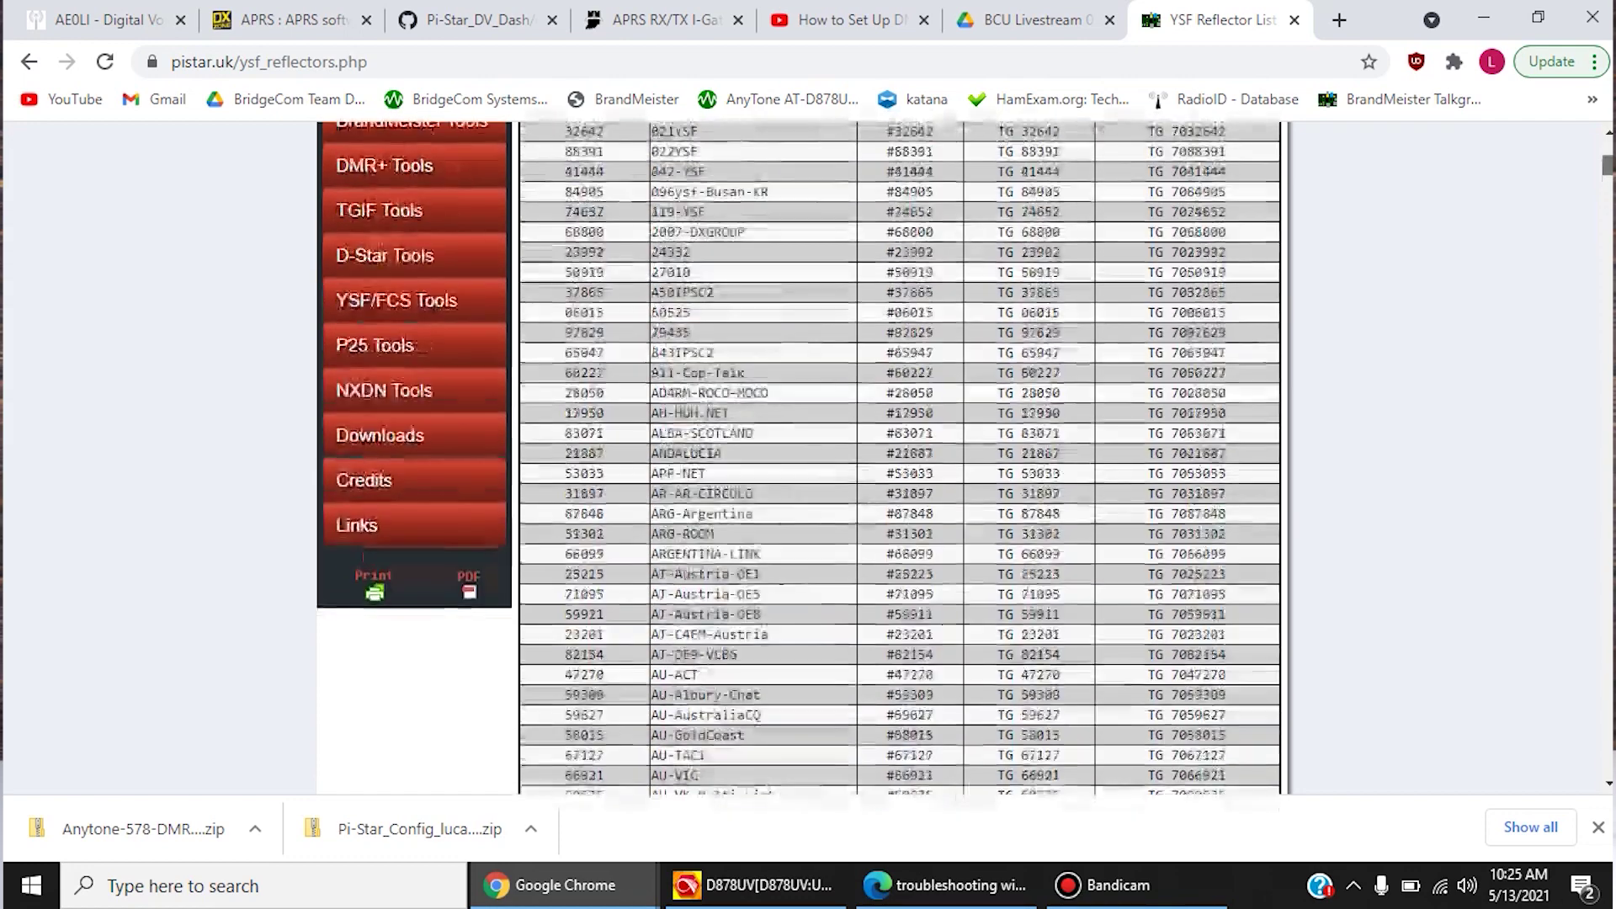
left_click(463, 310)
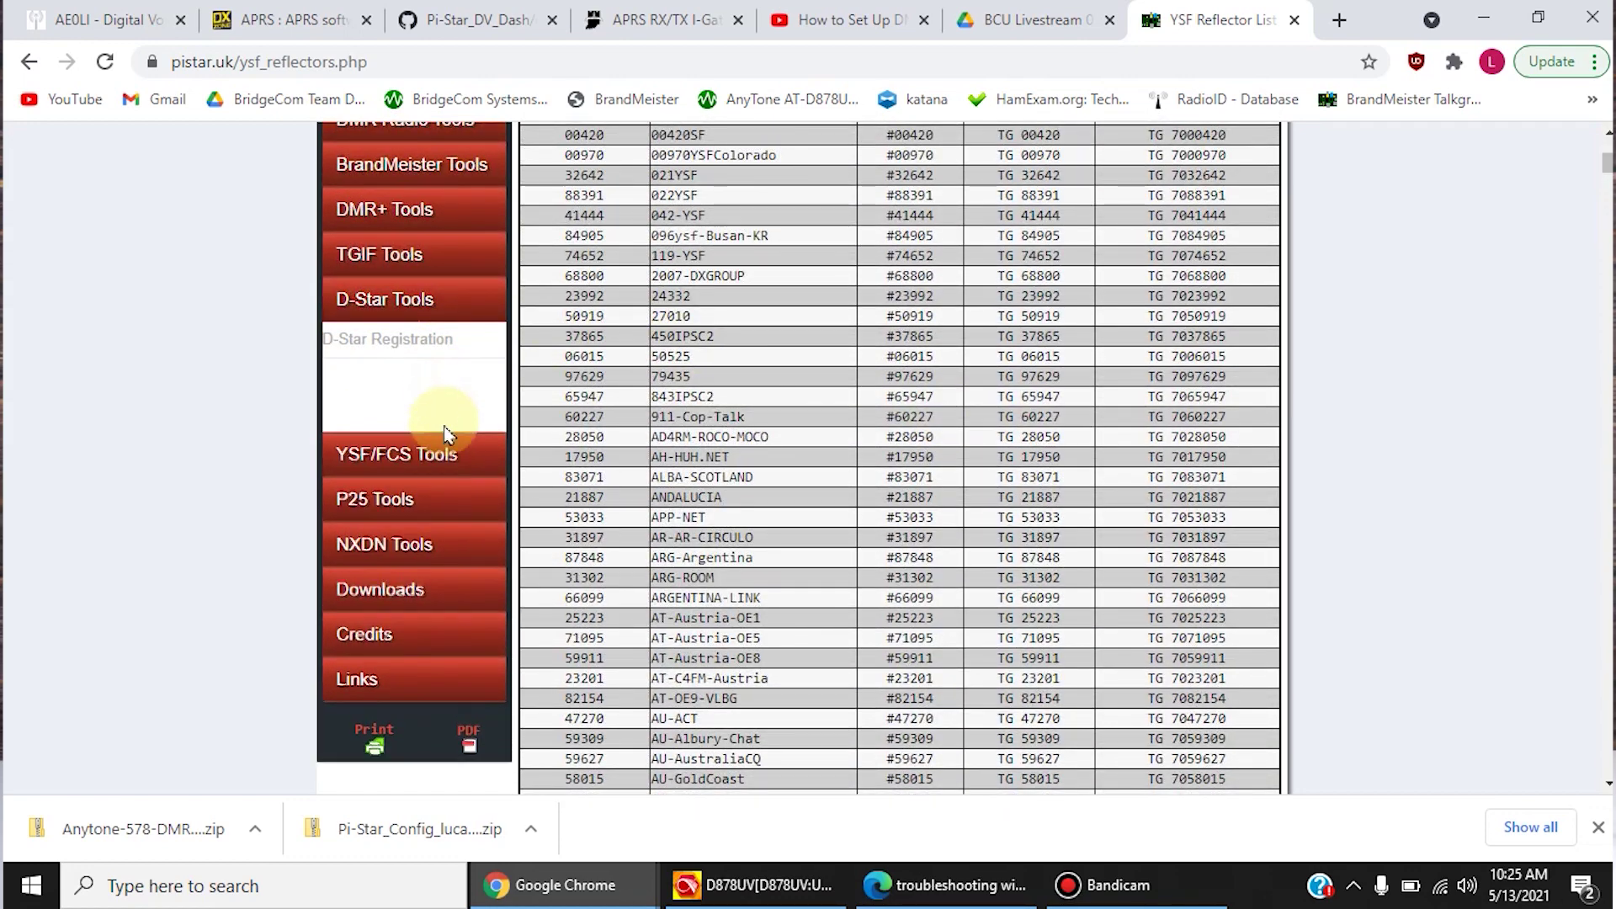
left_click(440, 450)
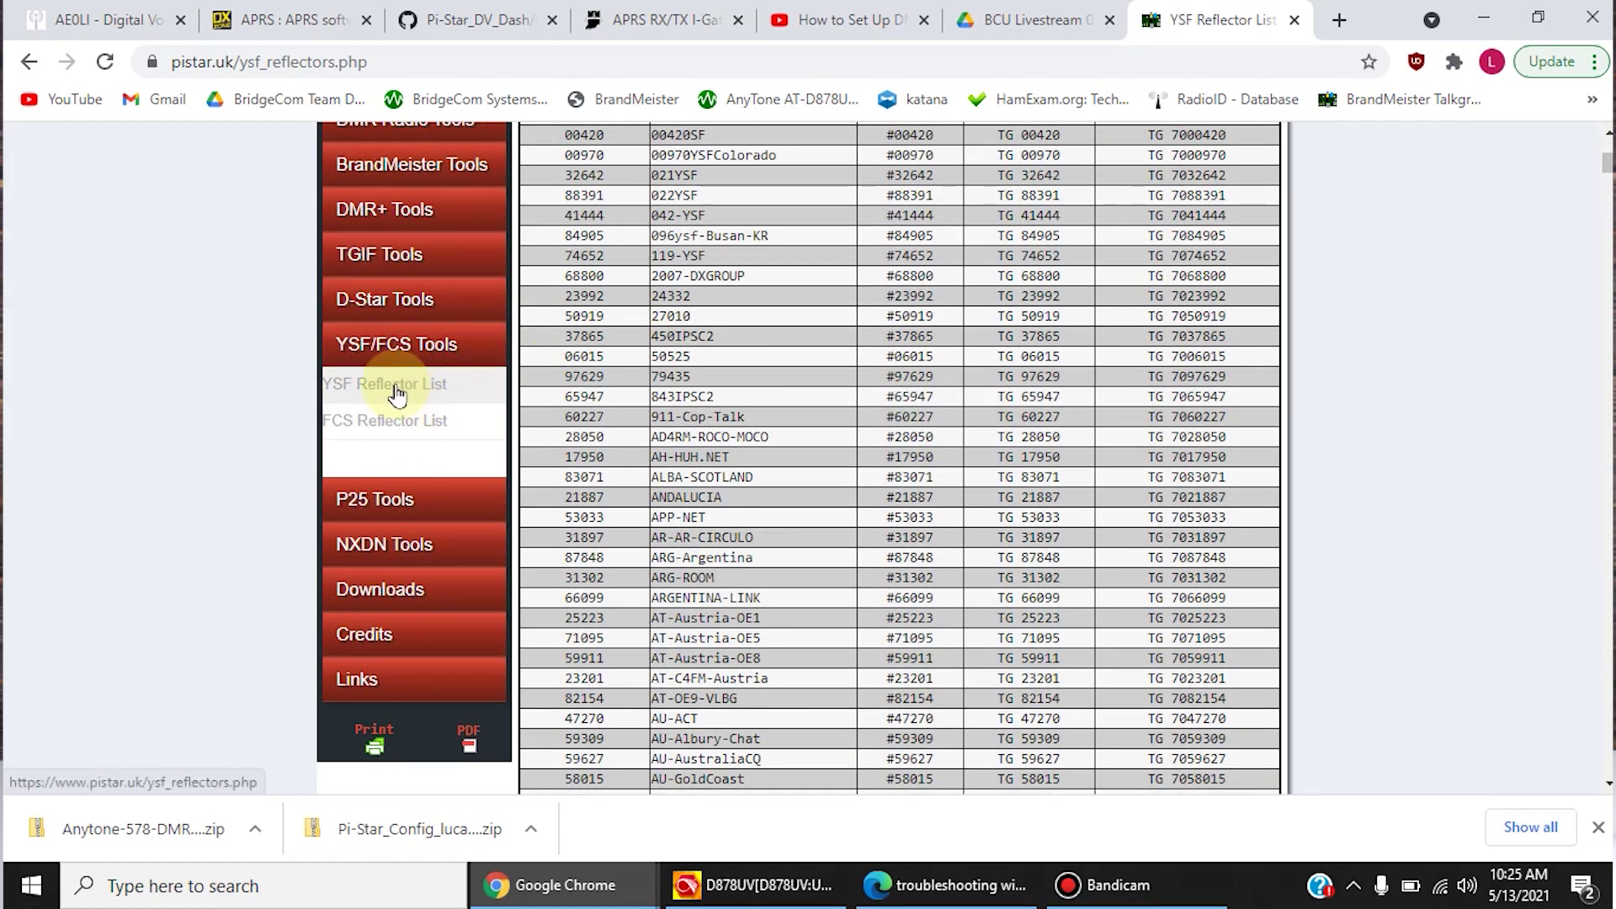
left_click(396, 393)
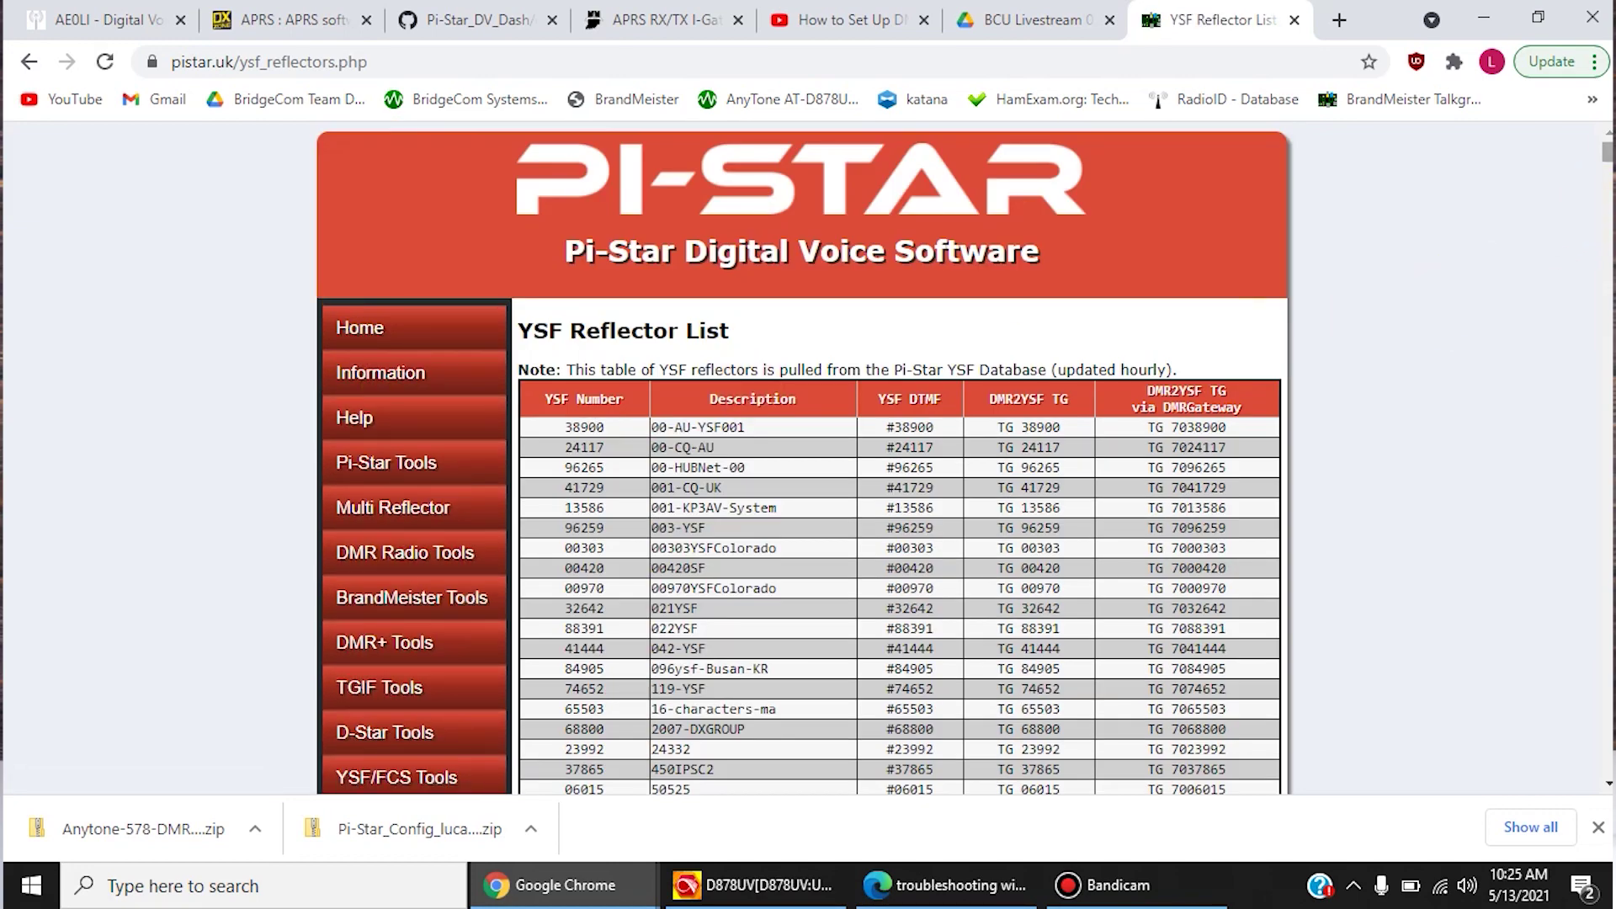
scroll(808, 458, "down", 5)
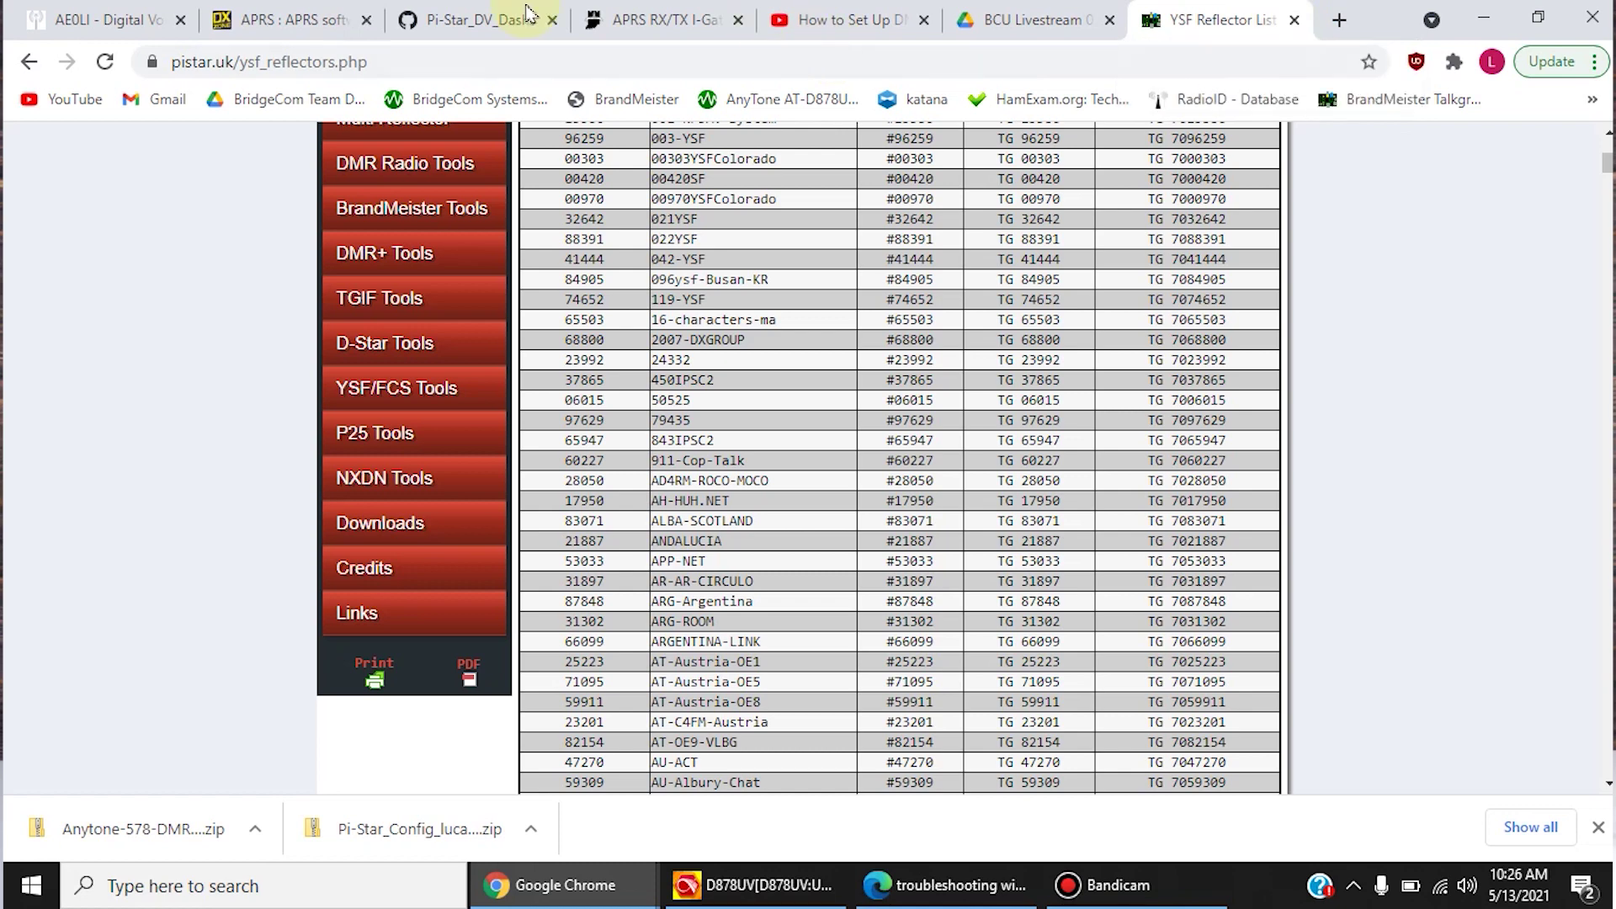
left_click(108, 19)
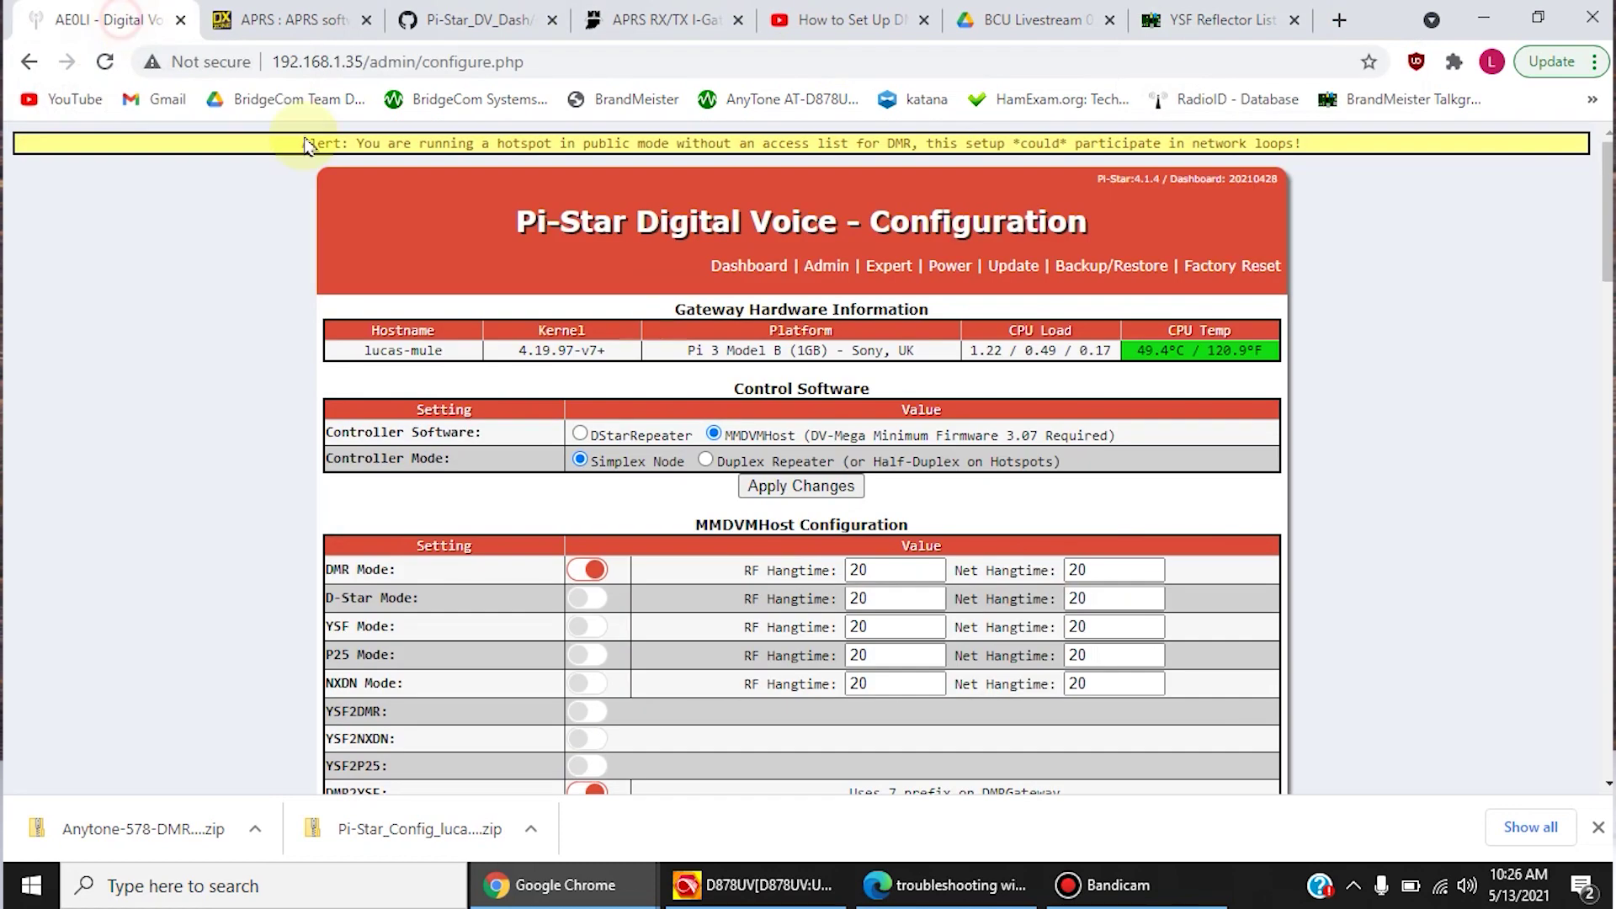
- In the CPS, review talk group rows 543–545: YSF Parrot, AMERICA LINK and WORLDLINK
left_click(749, 881)
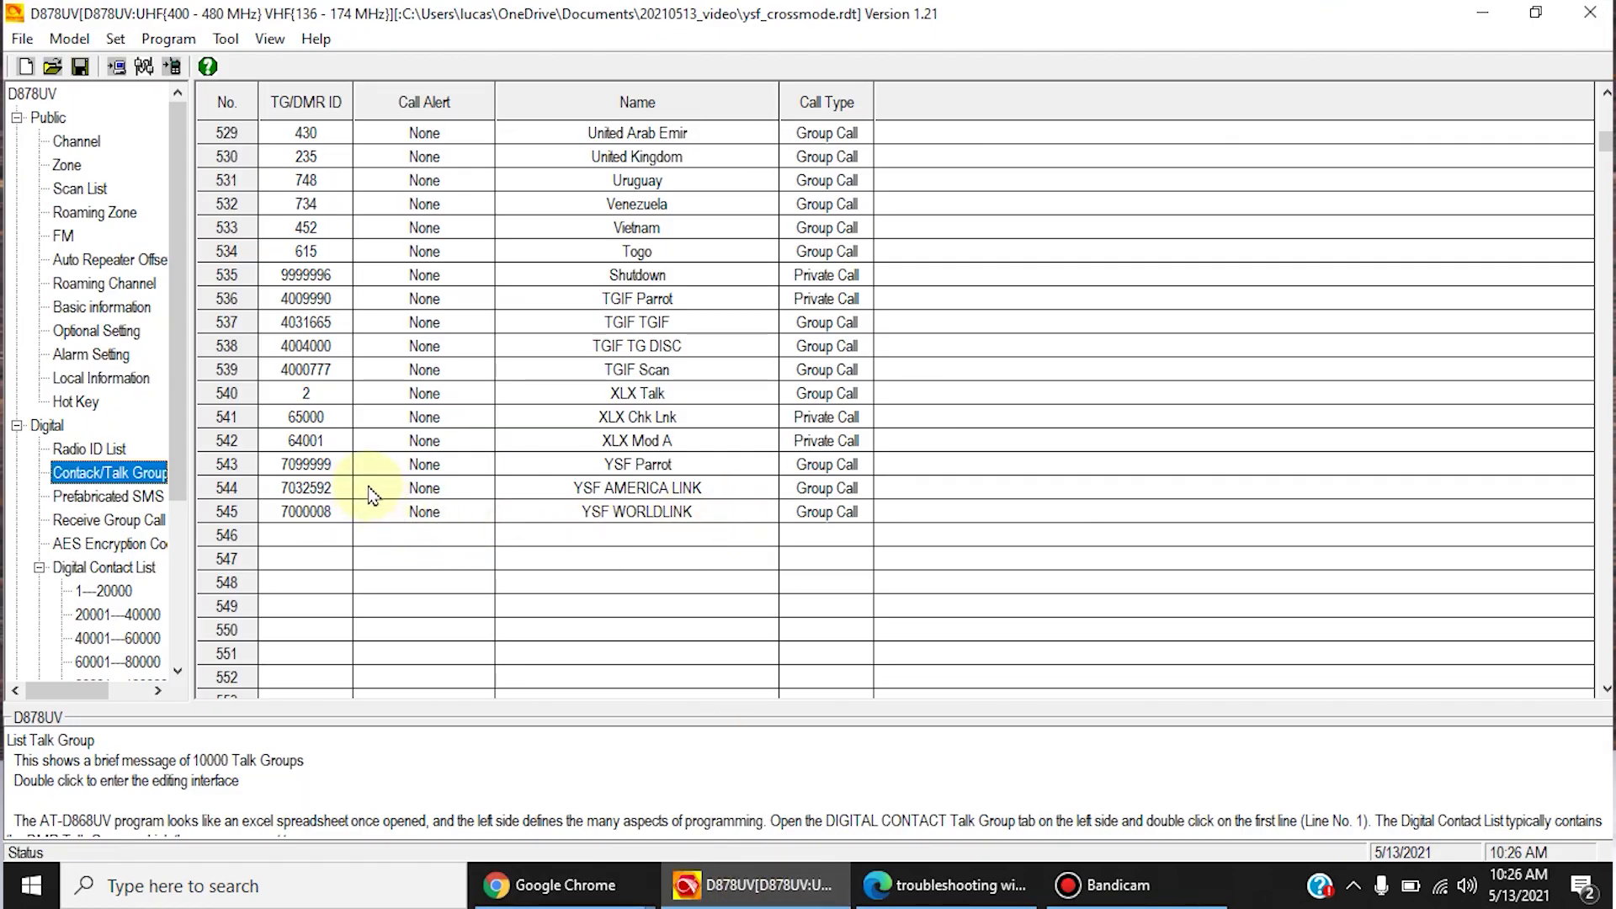
left_click(617, 465)
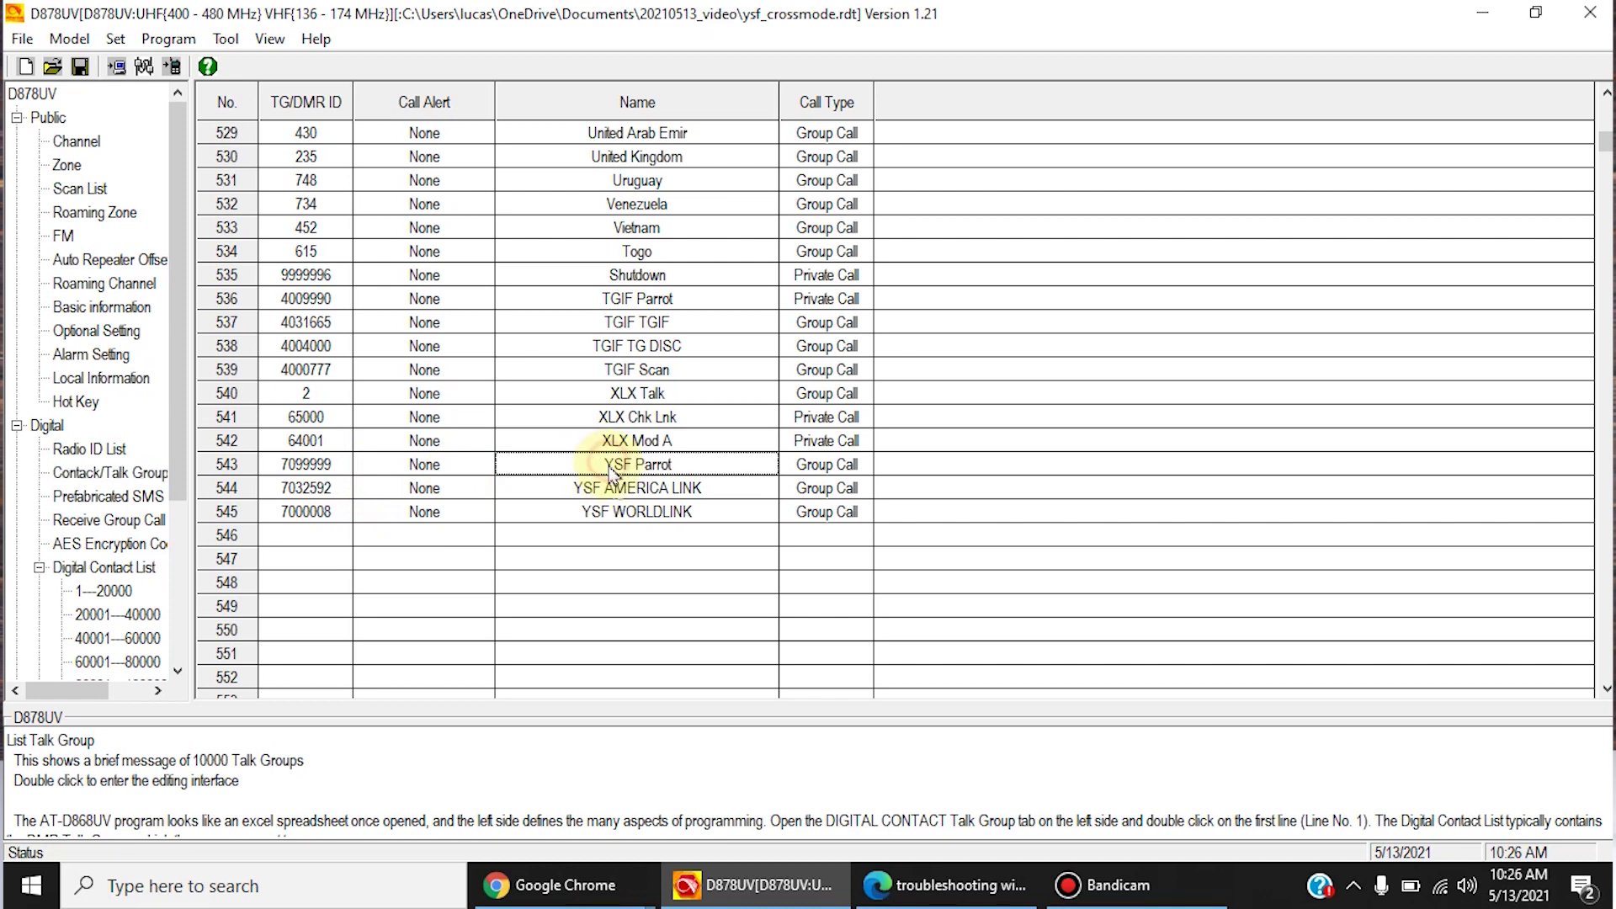
left_click(618, 492)
left_click(636, 519)
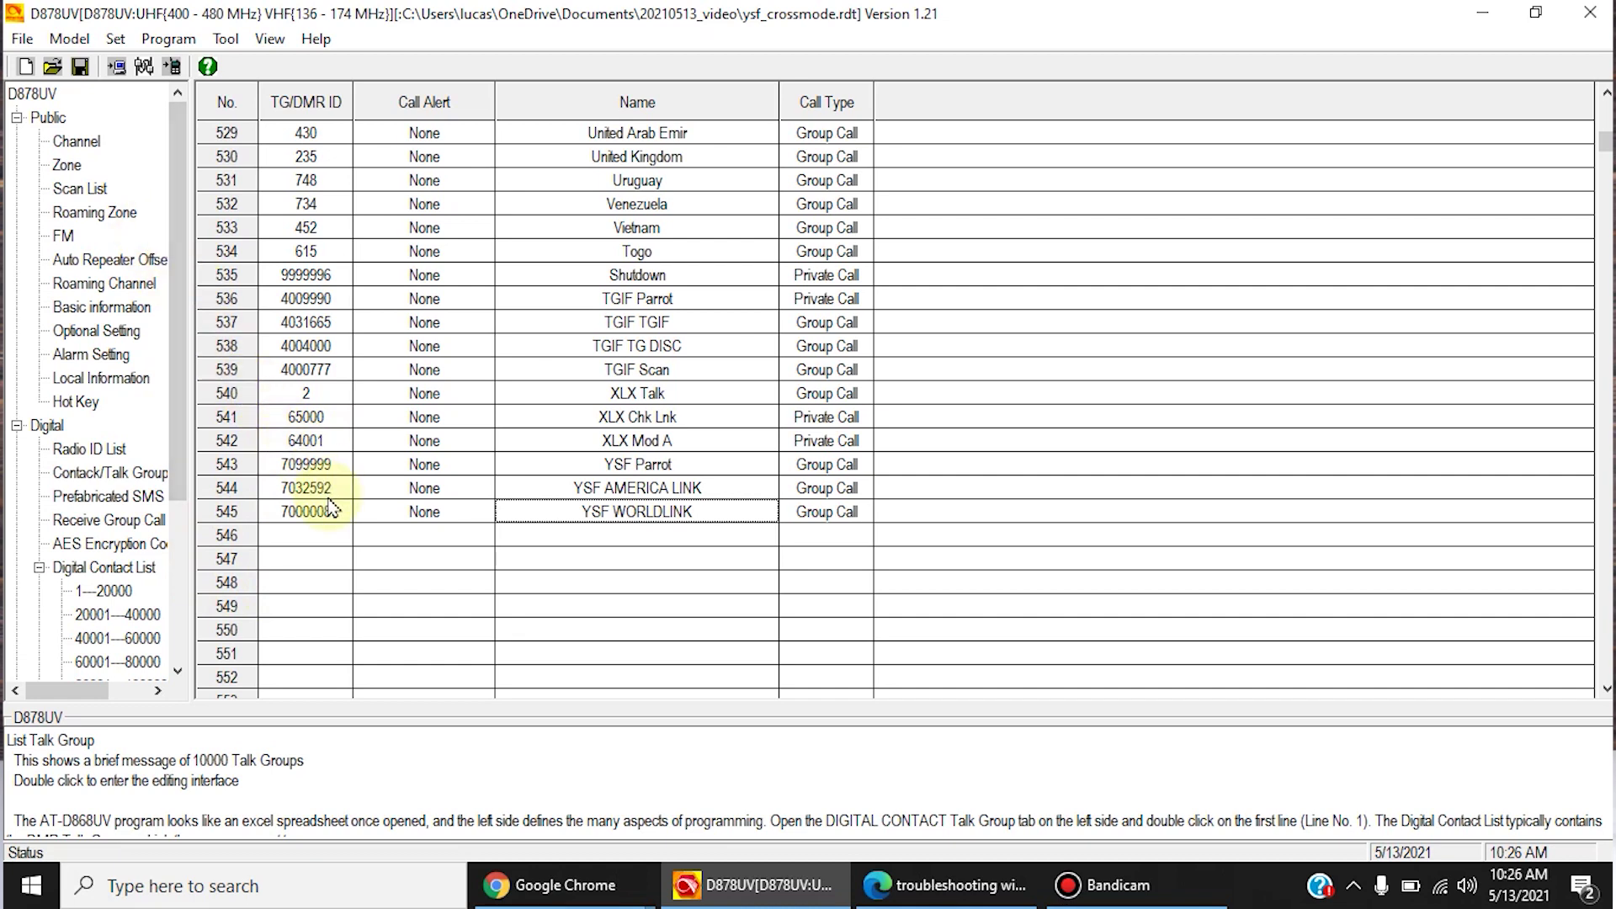
- Check the YSF Parrot talk group's details and bring up the channel list
double_click(318, 464)
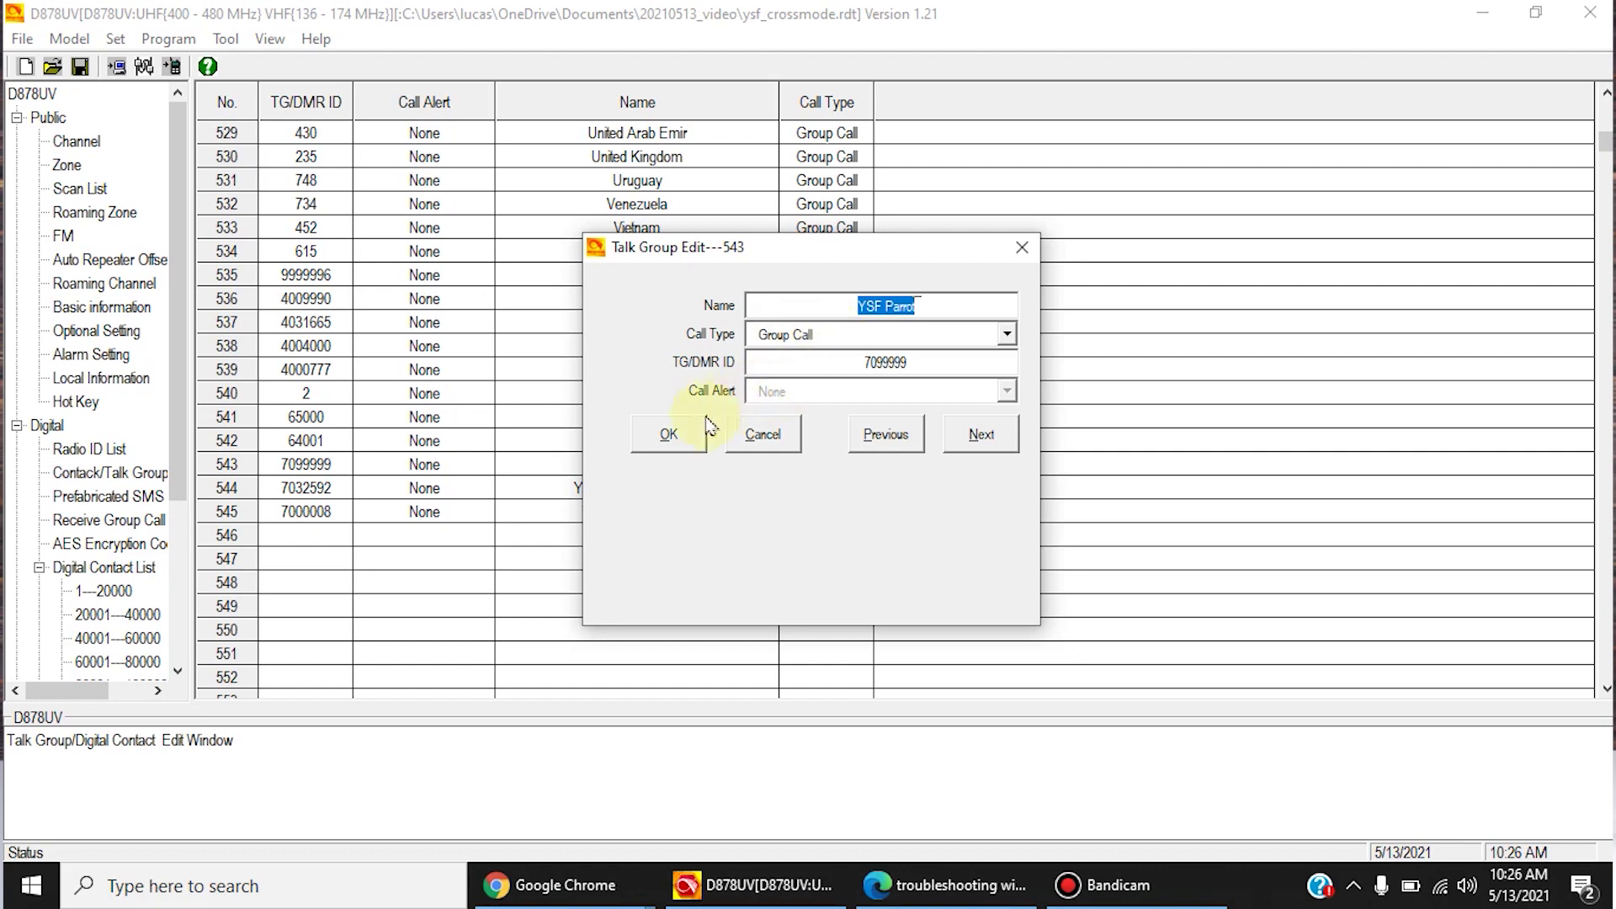
left_click(668, 435)
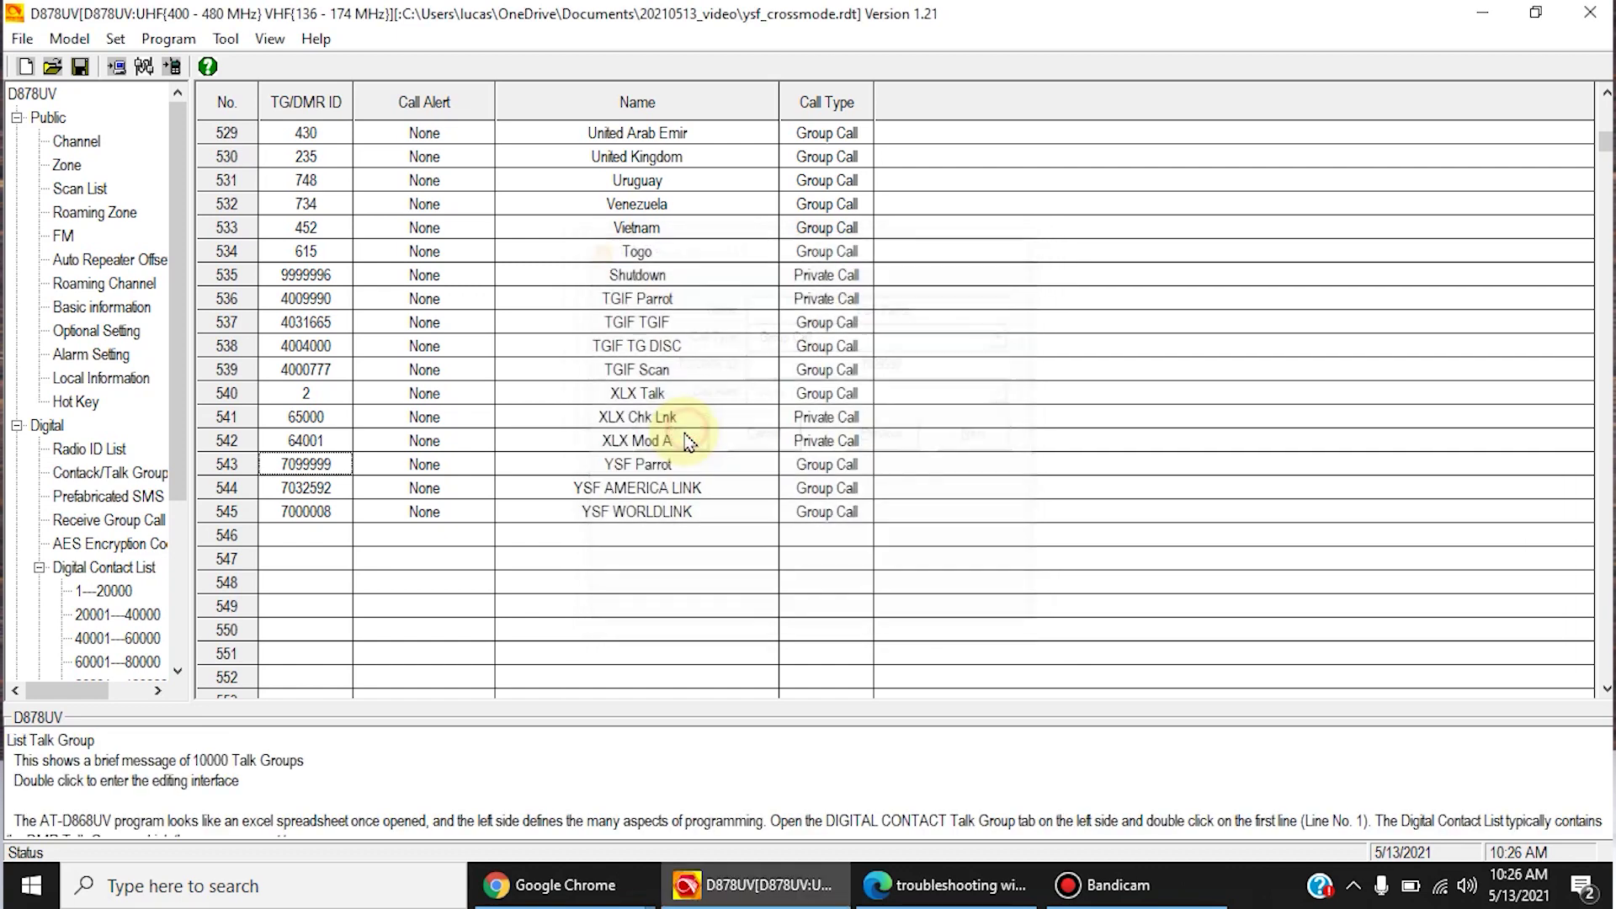
double_click(76, 141)
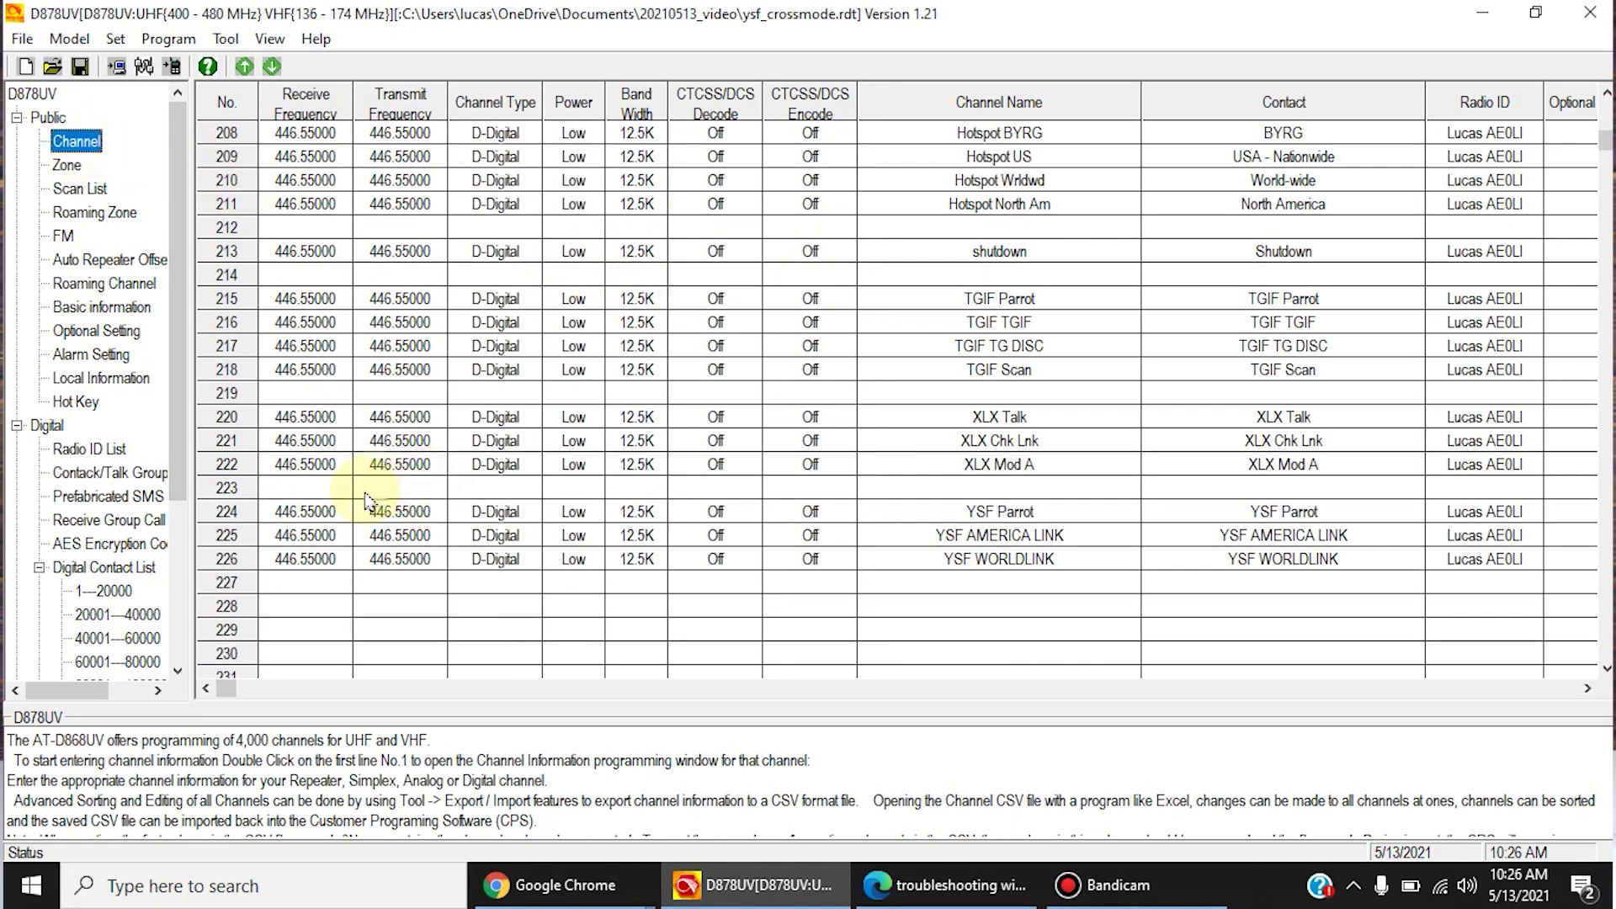
- Set channel 224 (YSF Parrot) to use the YSF Parrot talk group as its contact
double_click(326, 520)
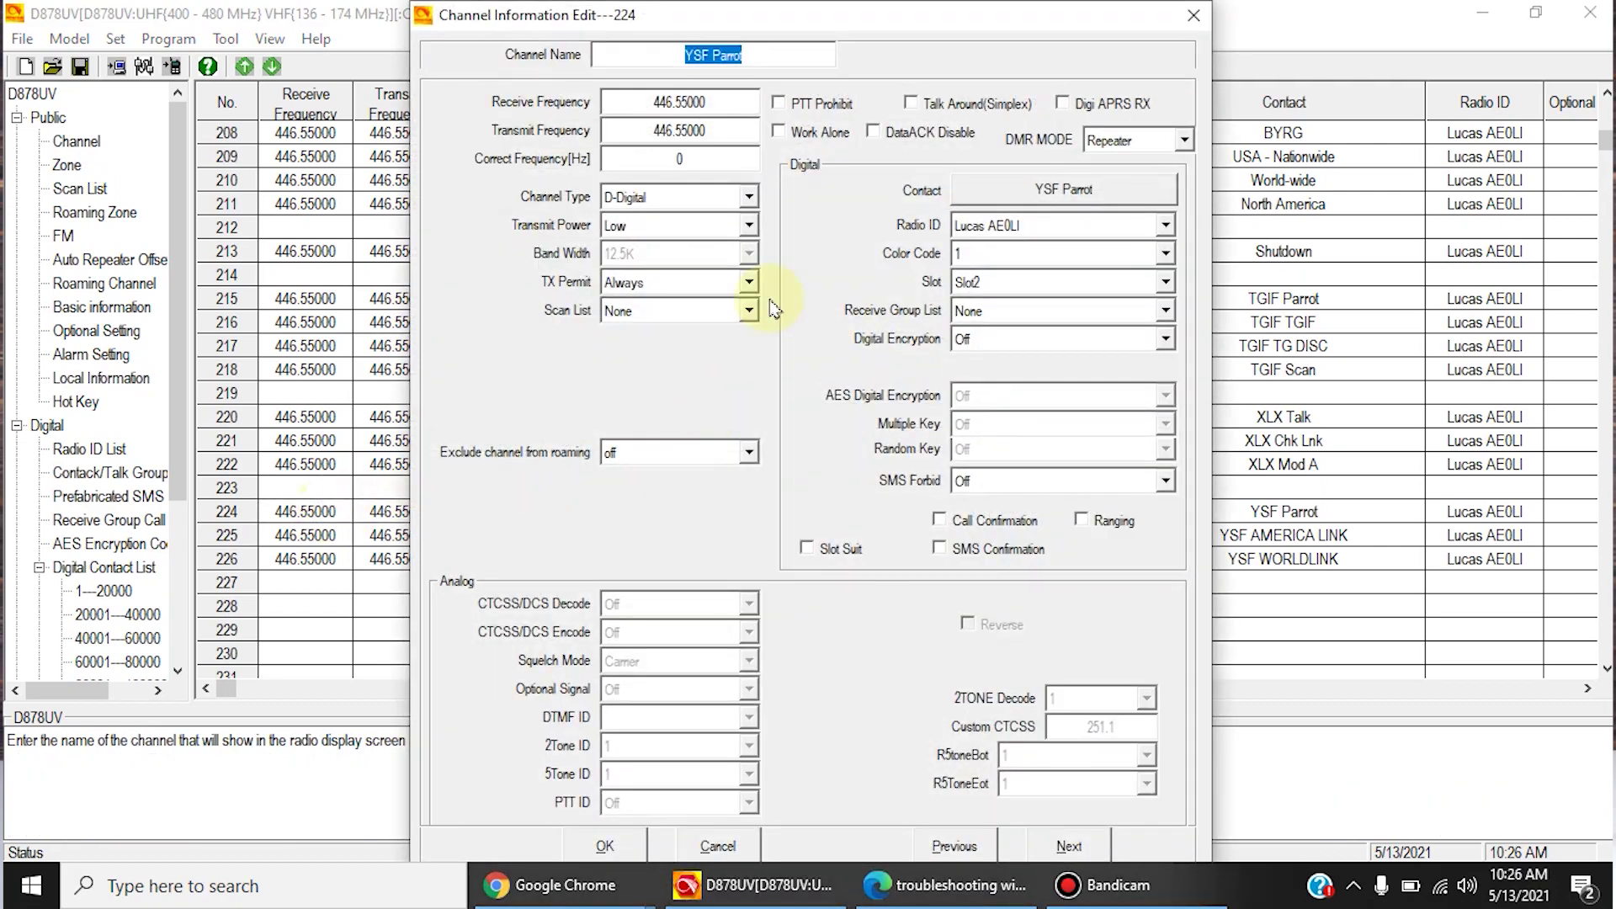
left_click(1074, 191)
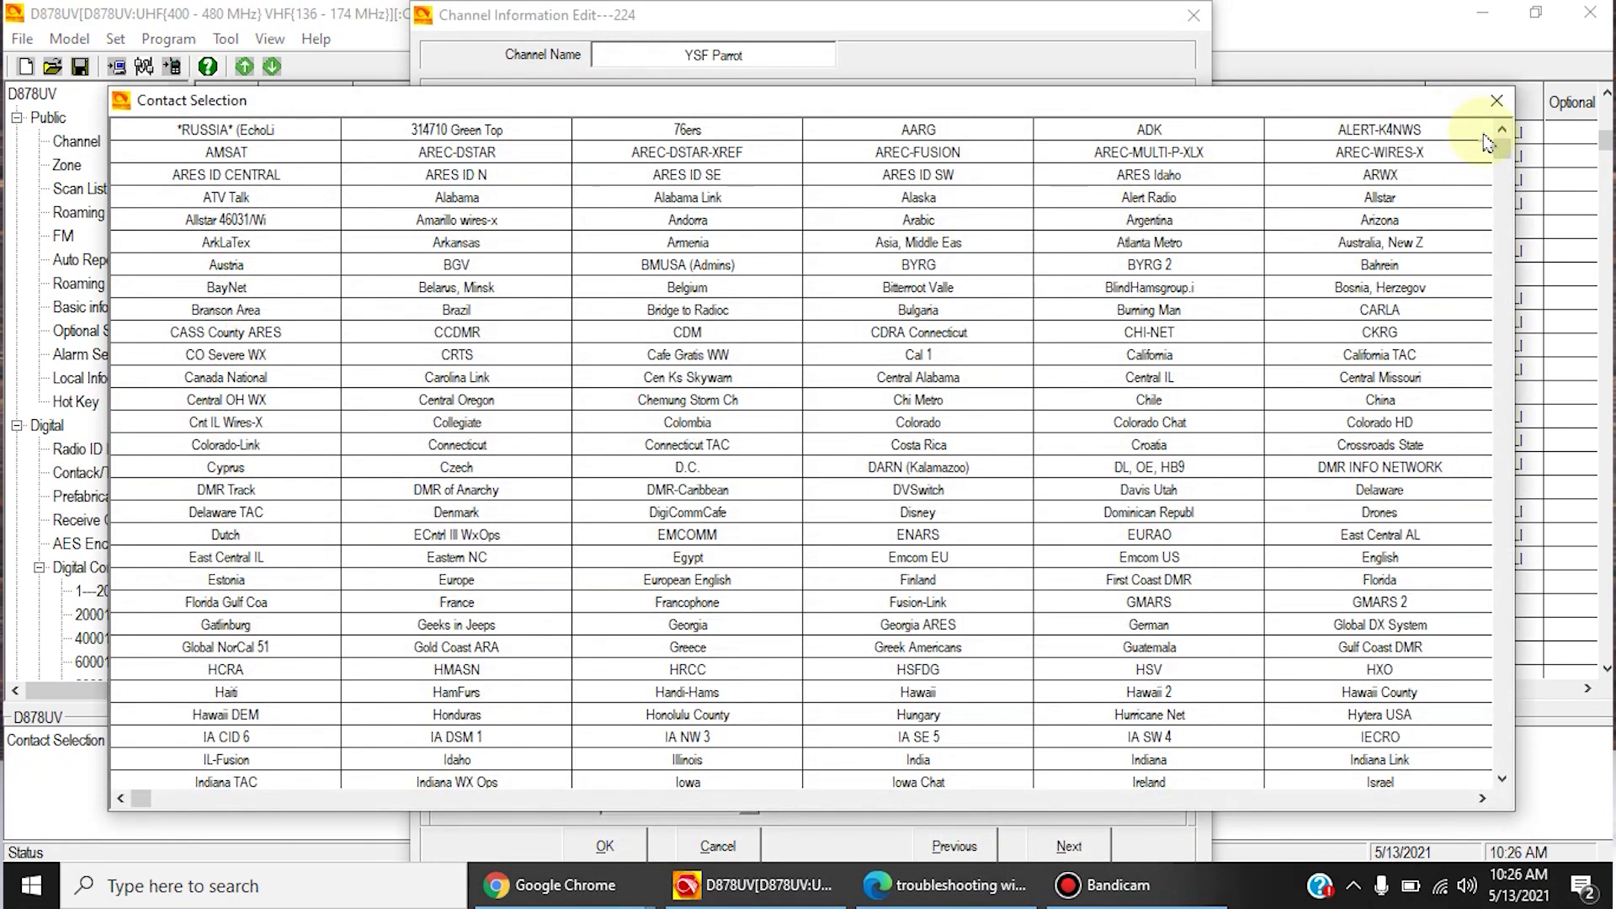
left_click_drag(1505, 159, 1512, 795)
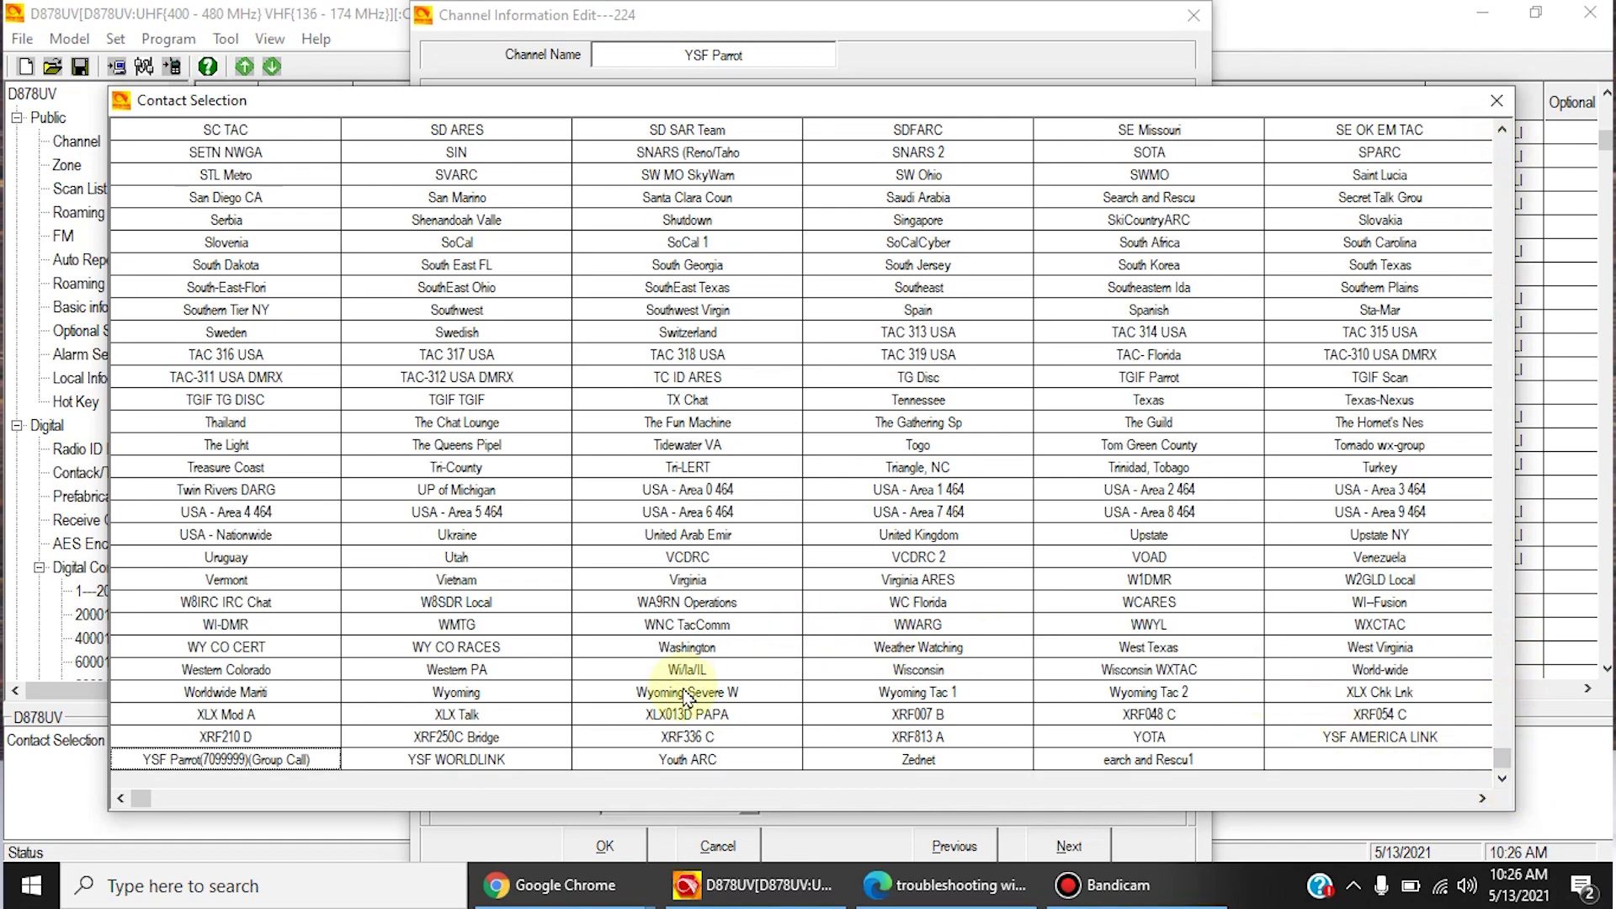
double_click(263, 766)
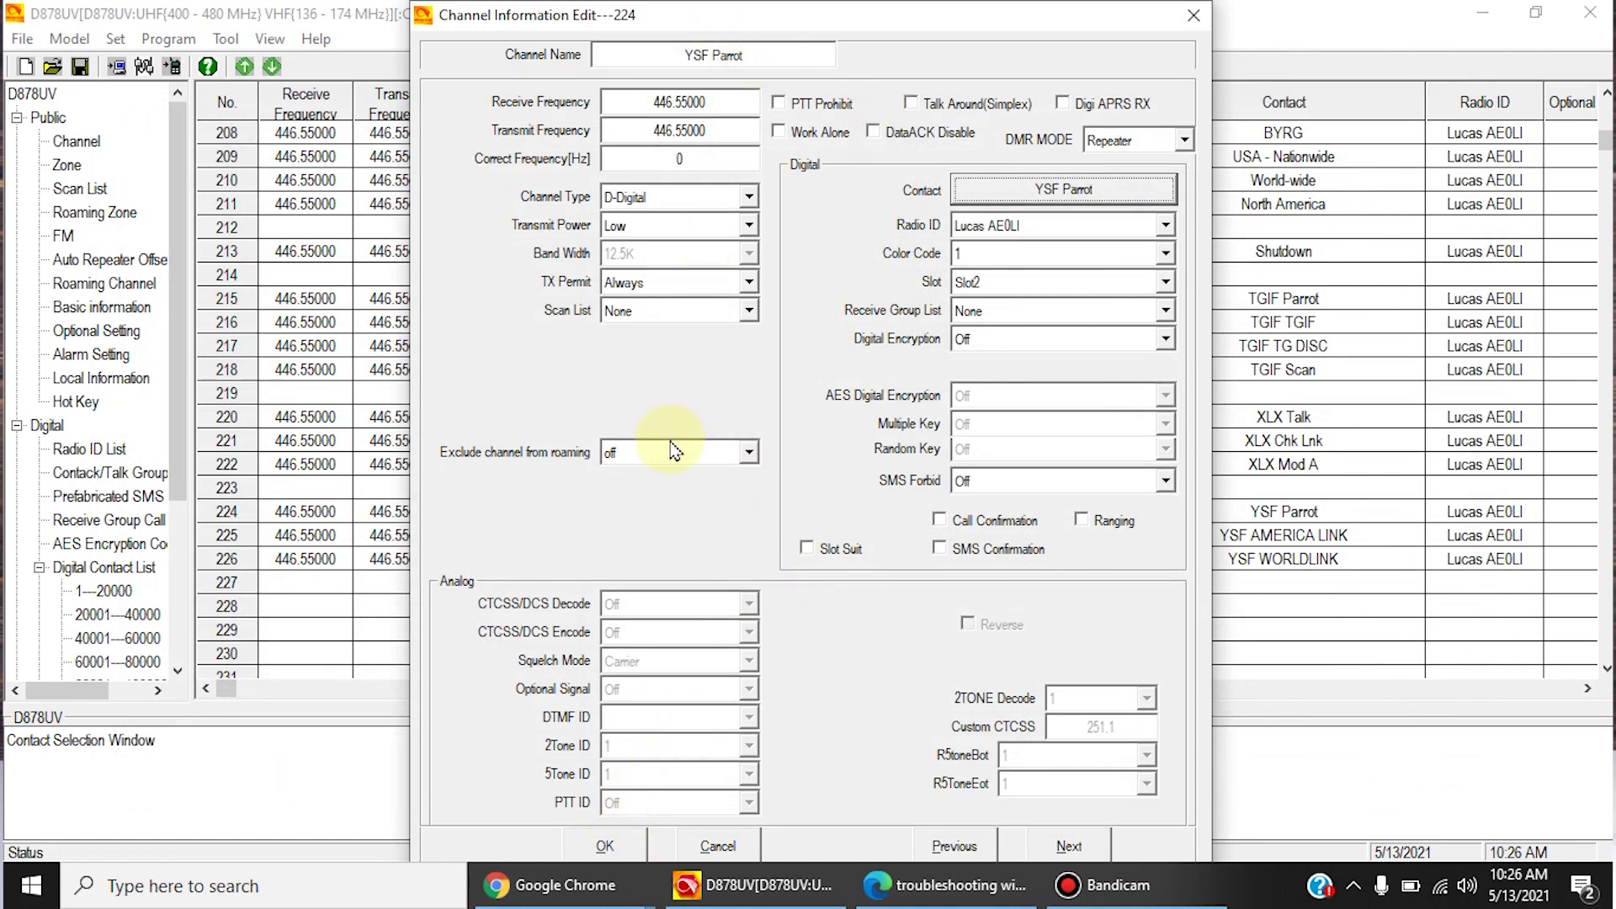
left_click(609, 844)
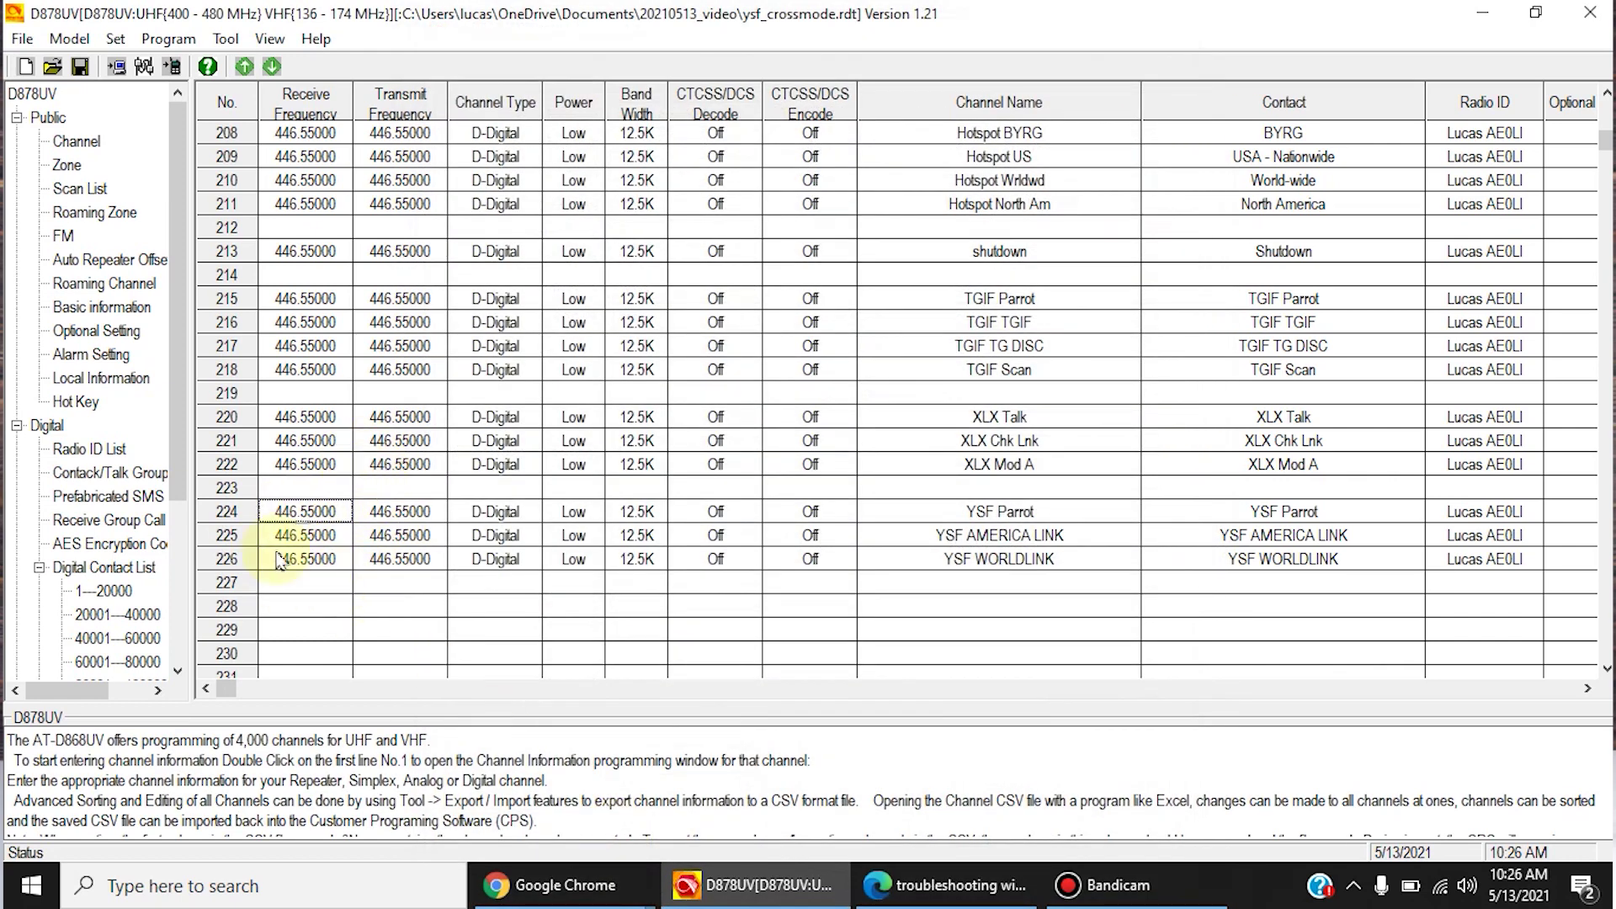
left_click(67, 167)
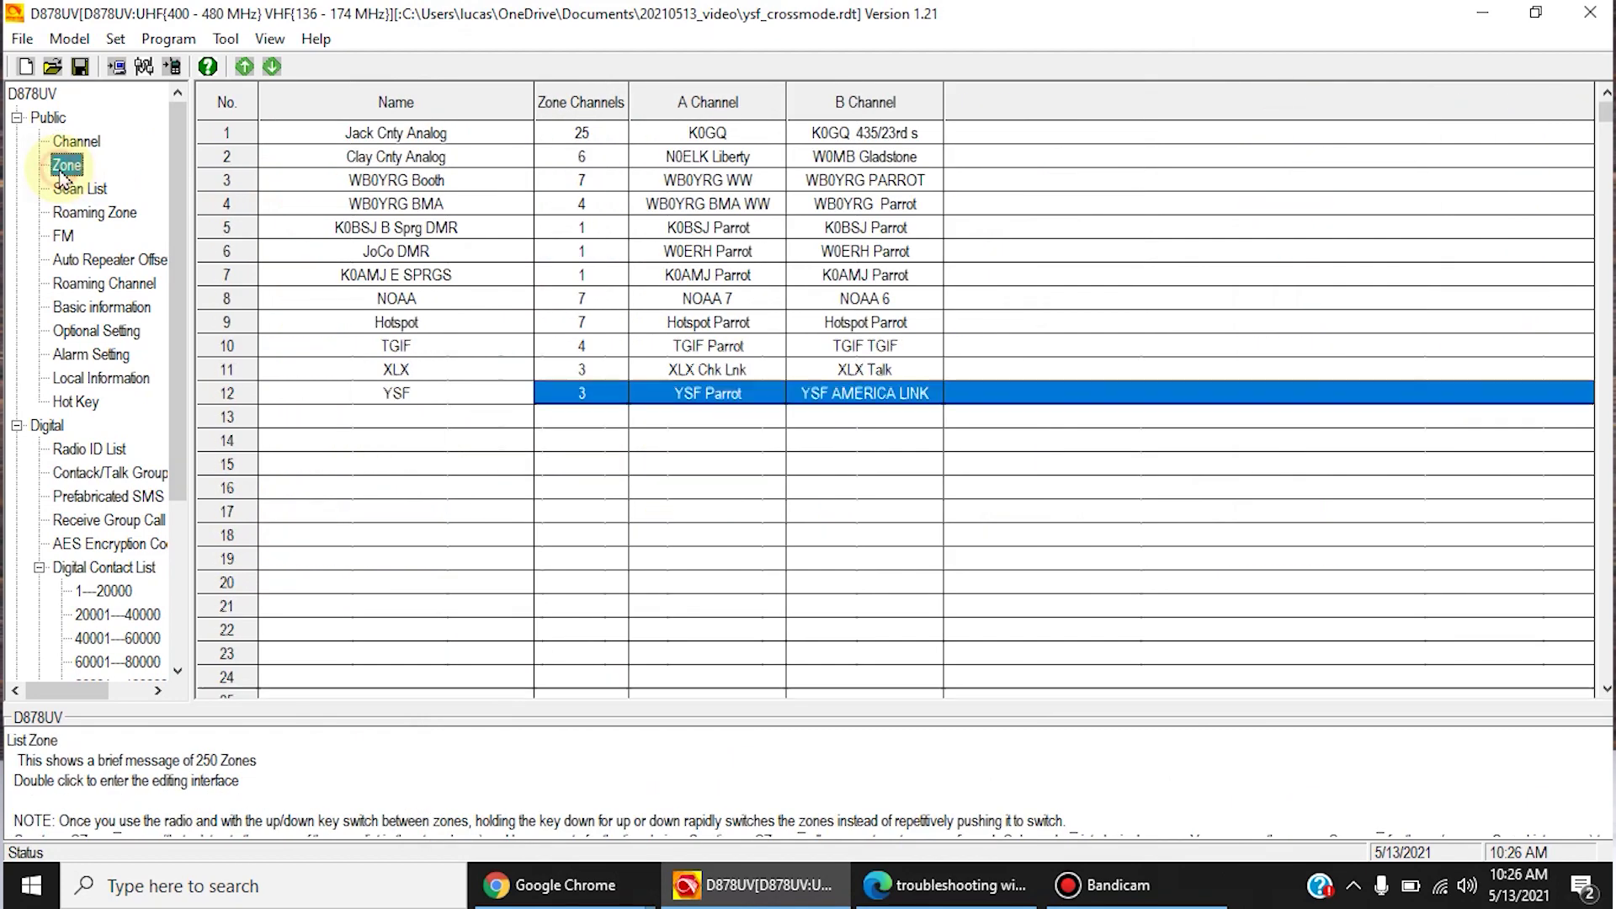
- Open zone 12 YSF to confirm it holds the three YSF channels
double_click(402, 405)
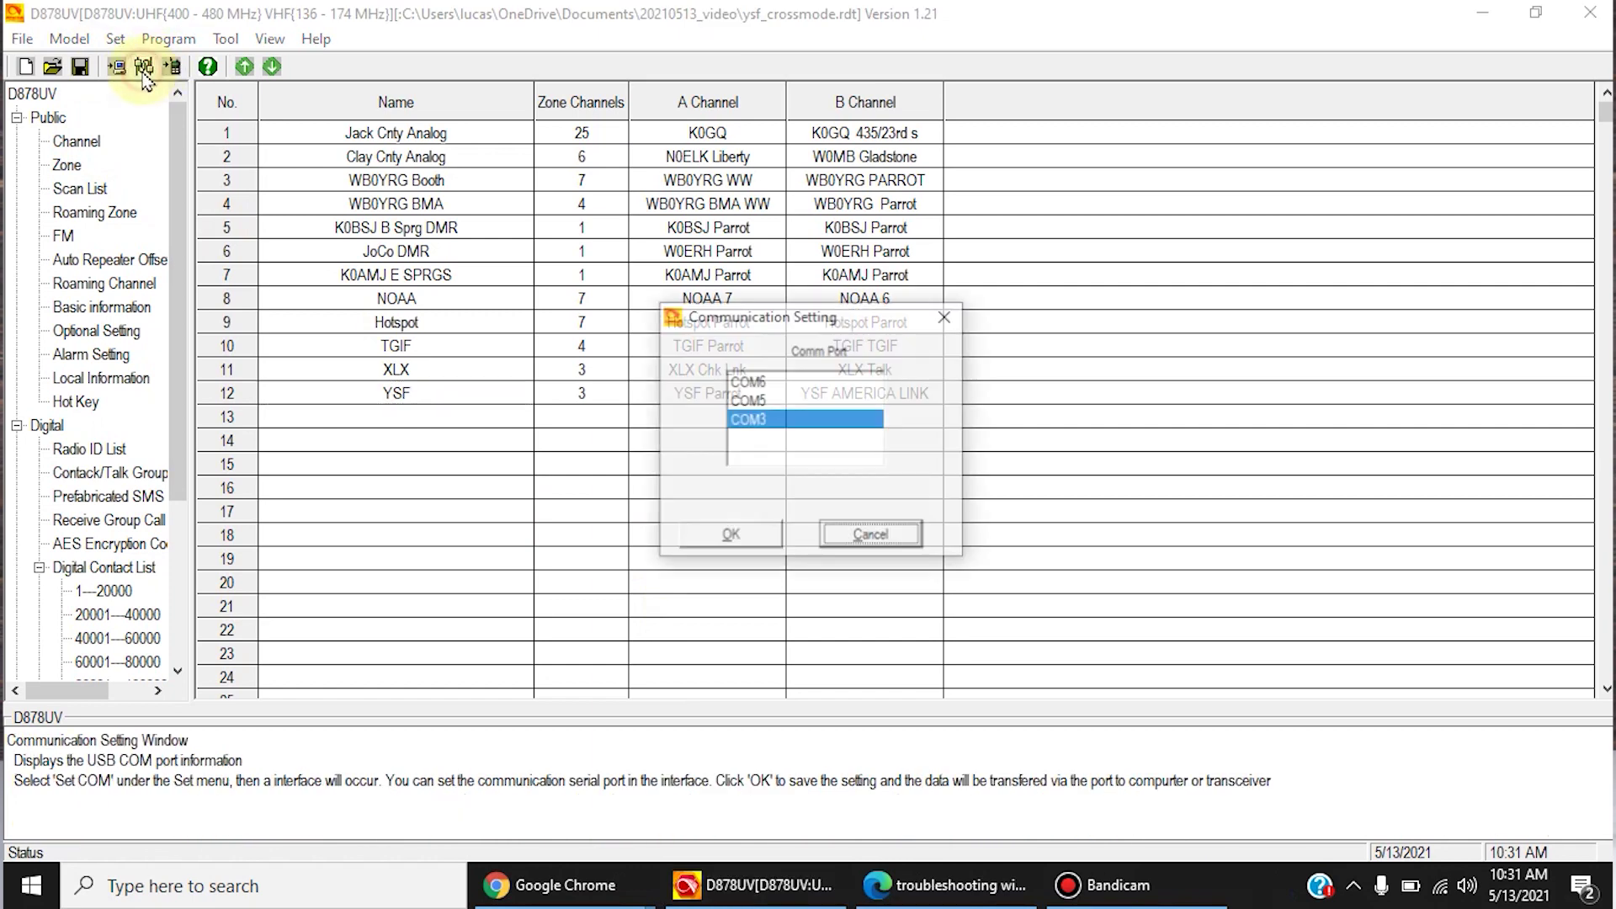
- Write the codeplug to the radio over COM3, excluding the Digital Contact List
left_click(730, 545)
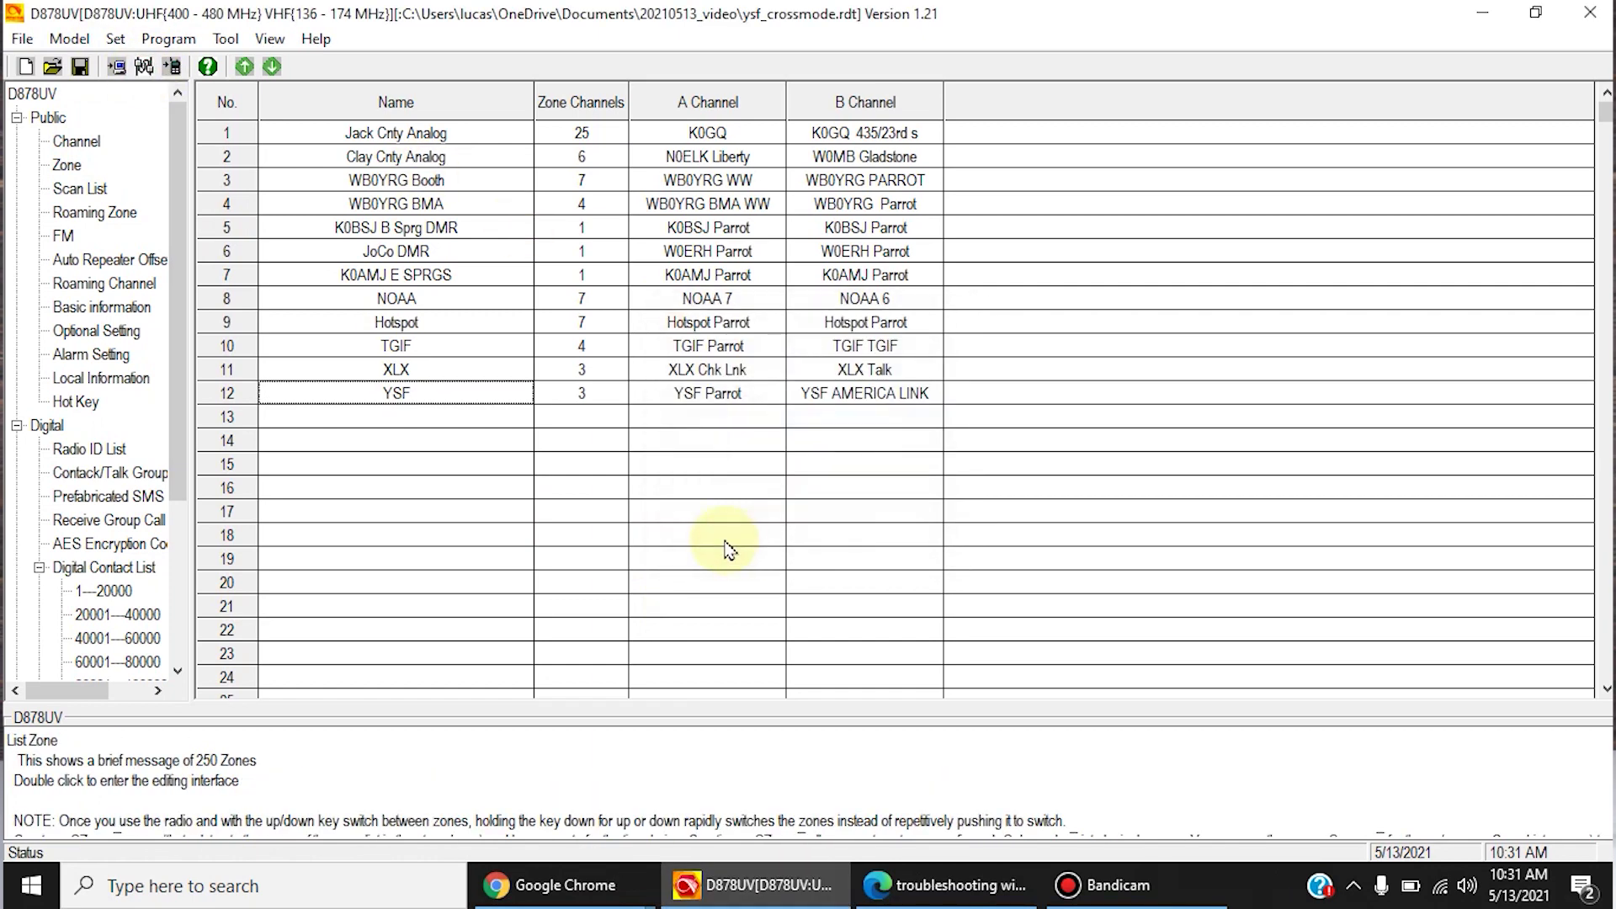
left_click(172, 67)
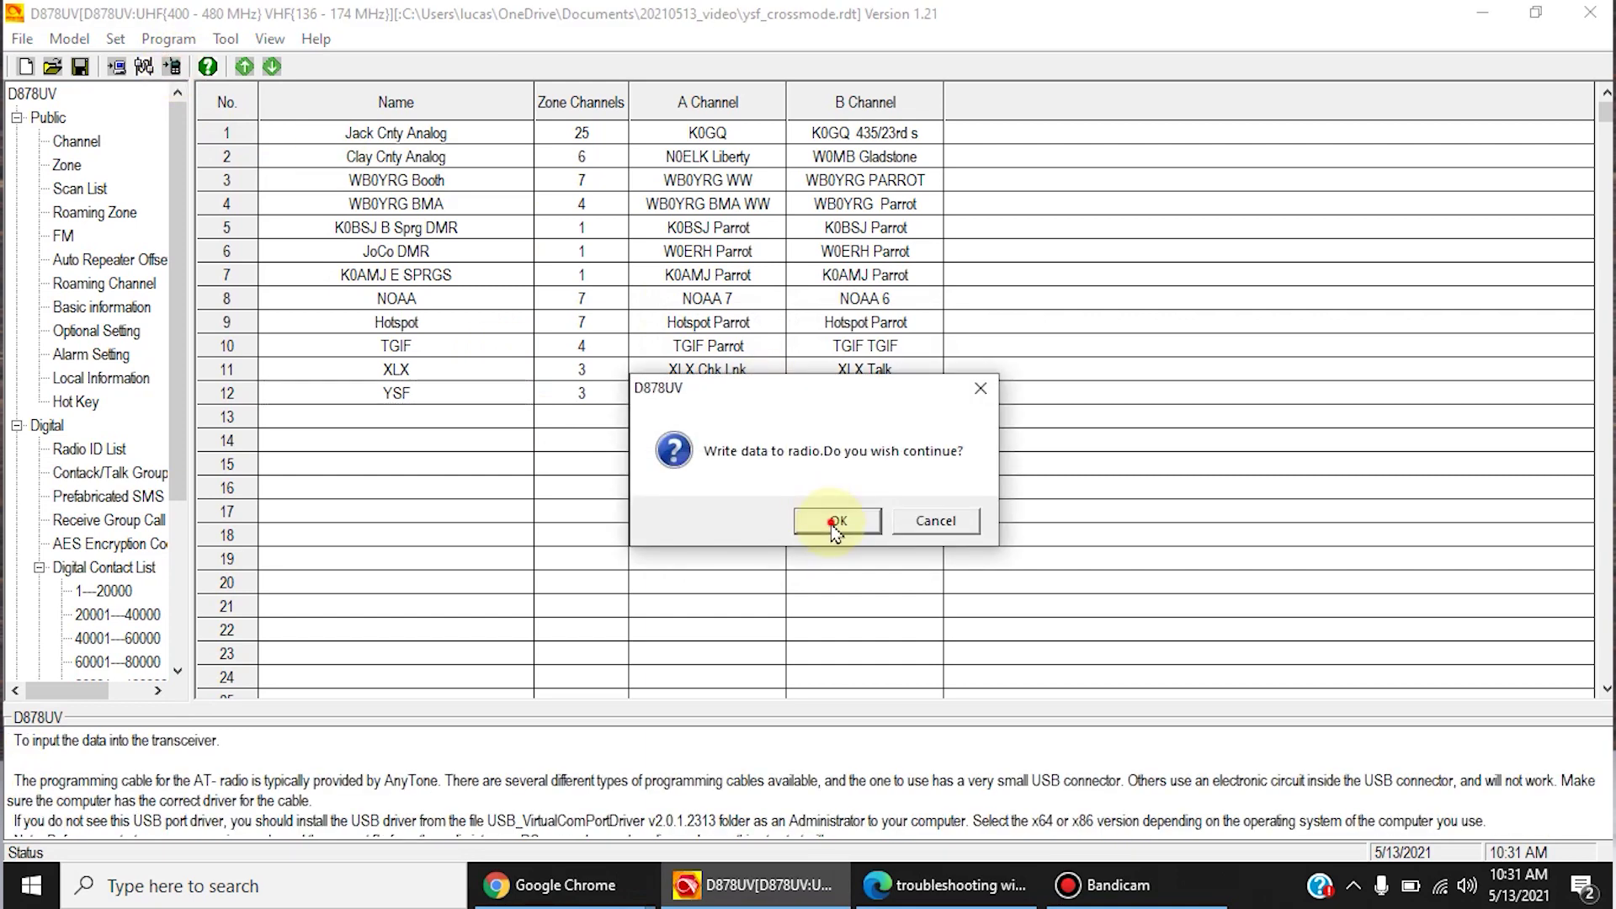
left_click(834, 522)
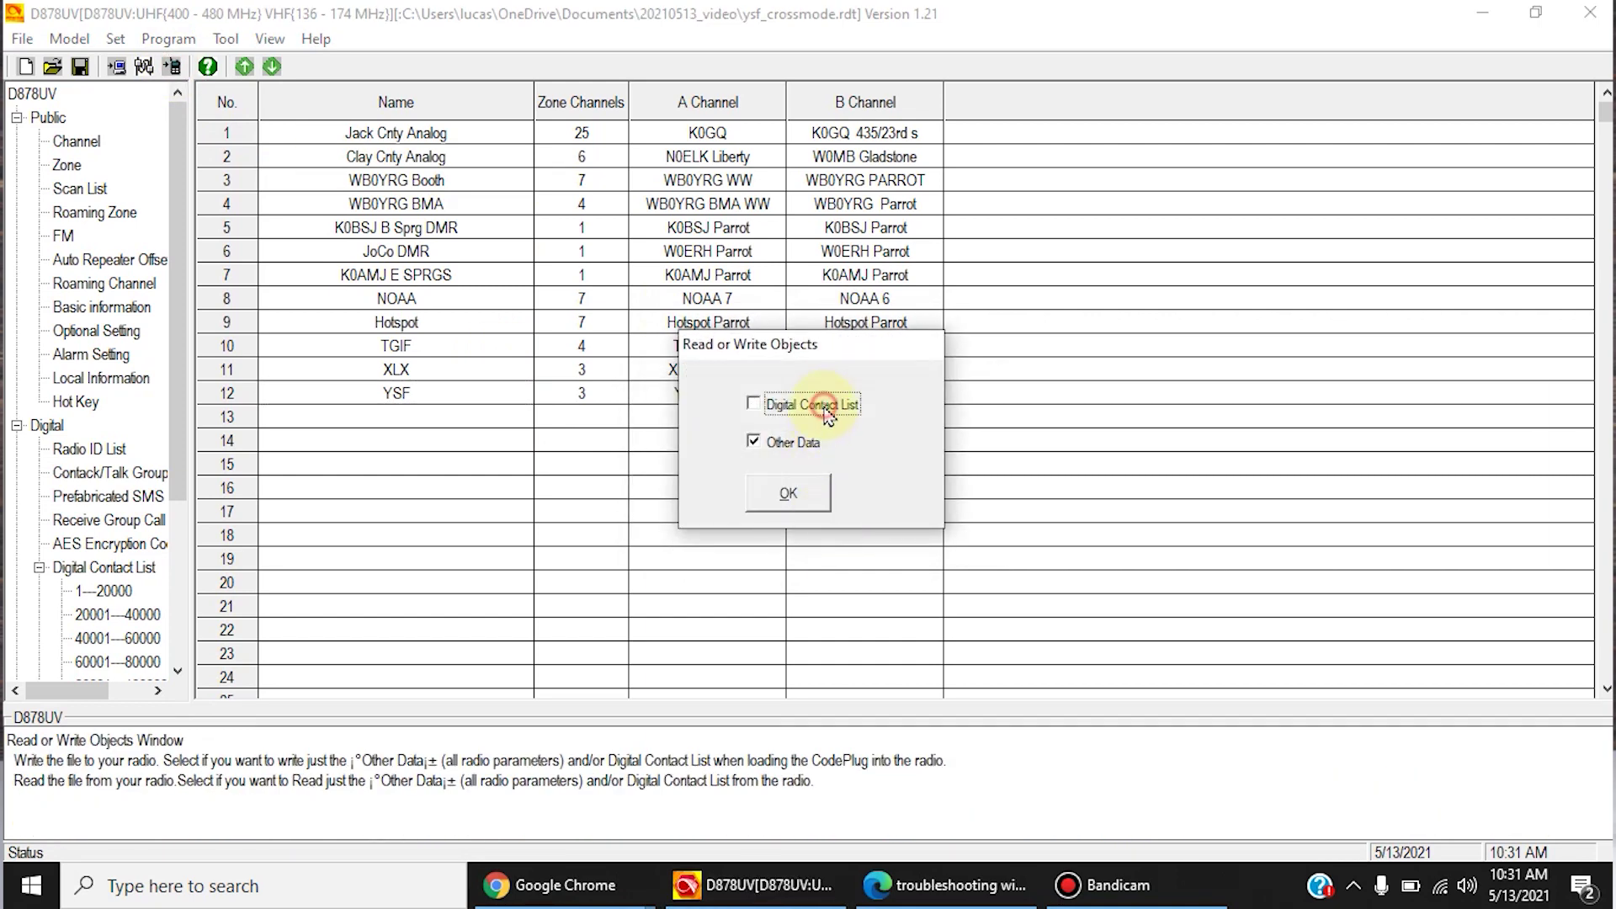
left_click(791, 496)
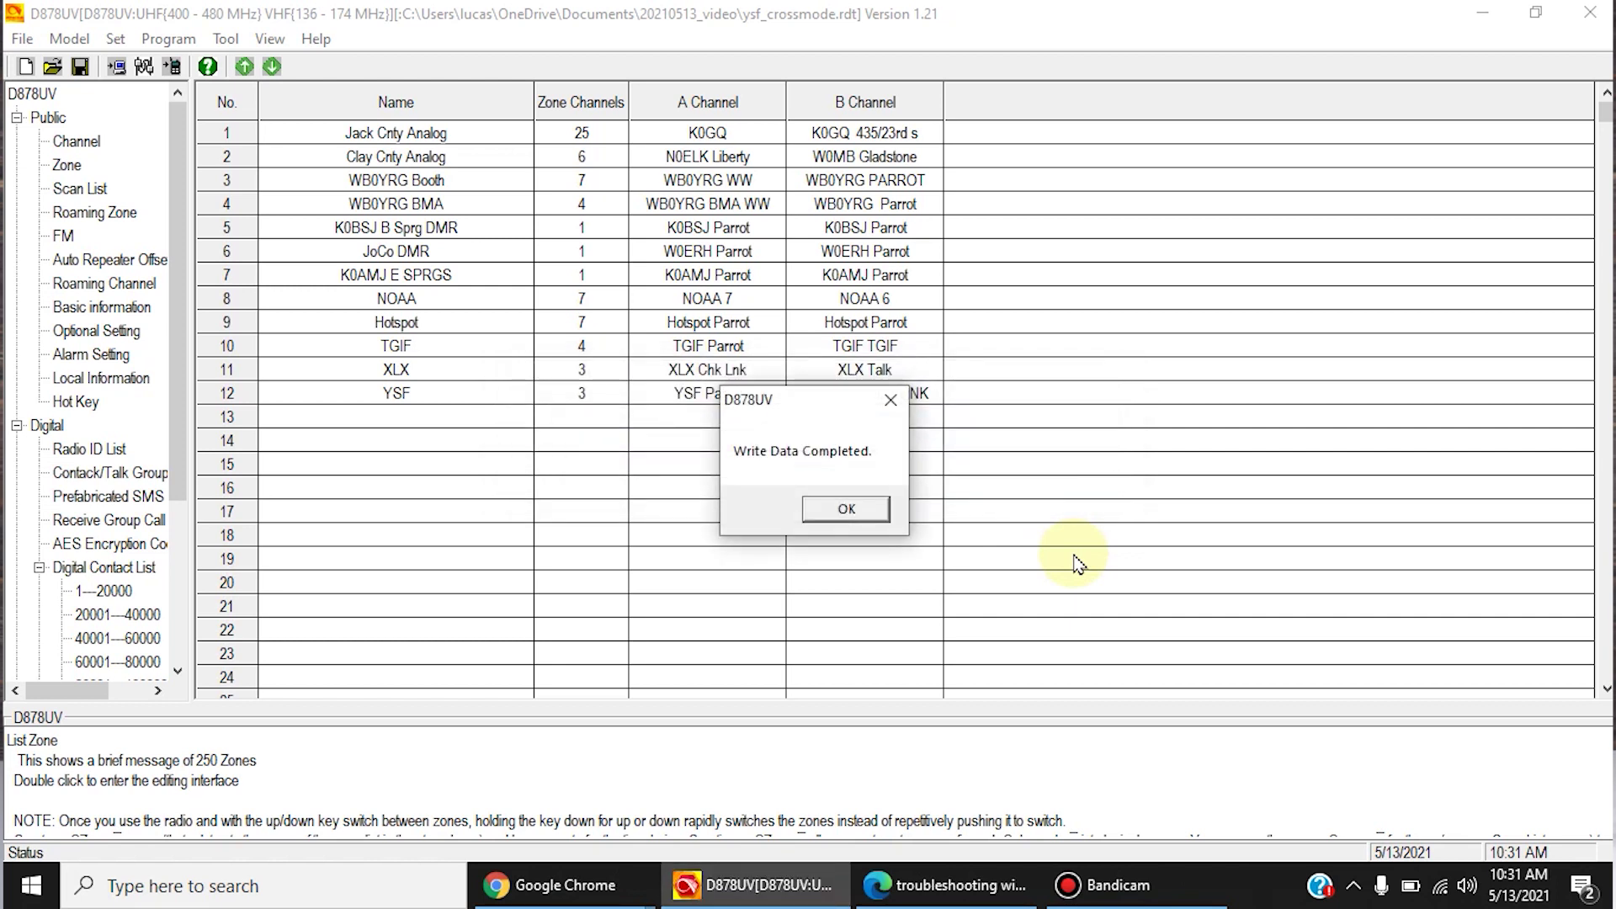
left_click(846, 509)
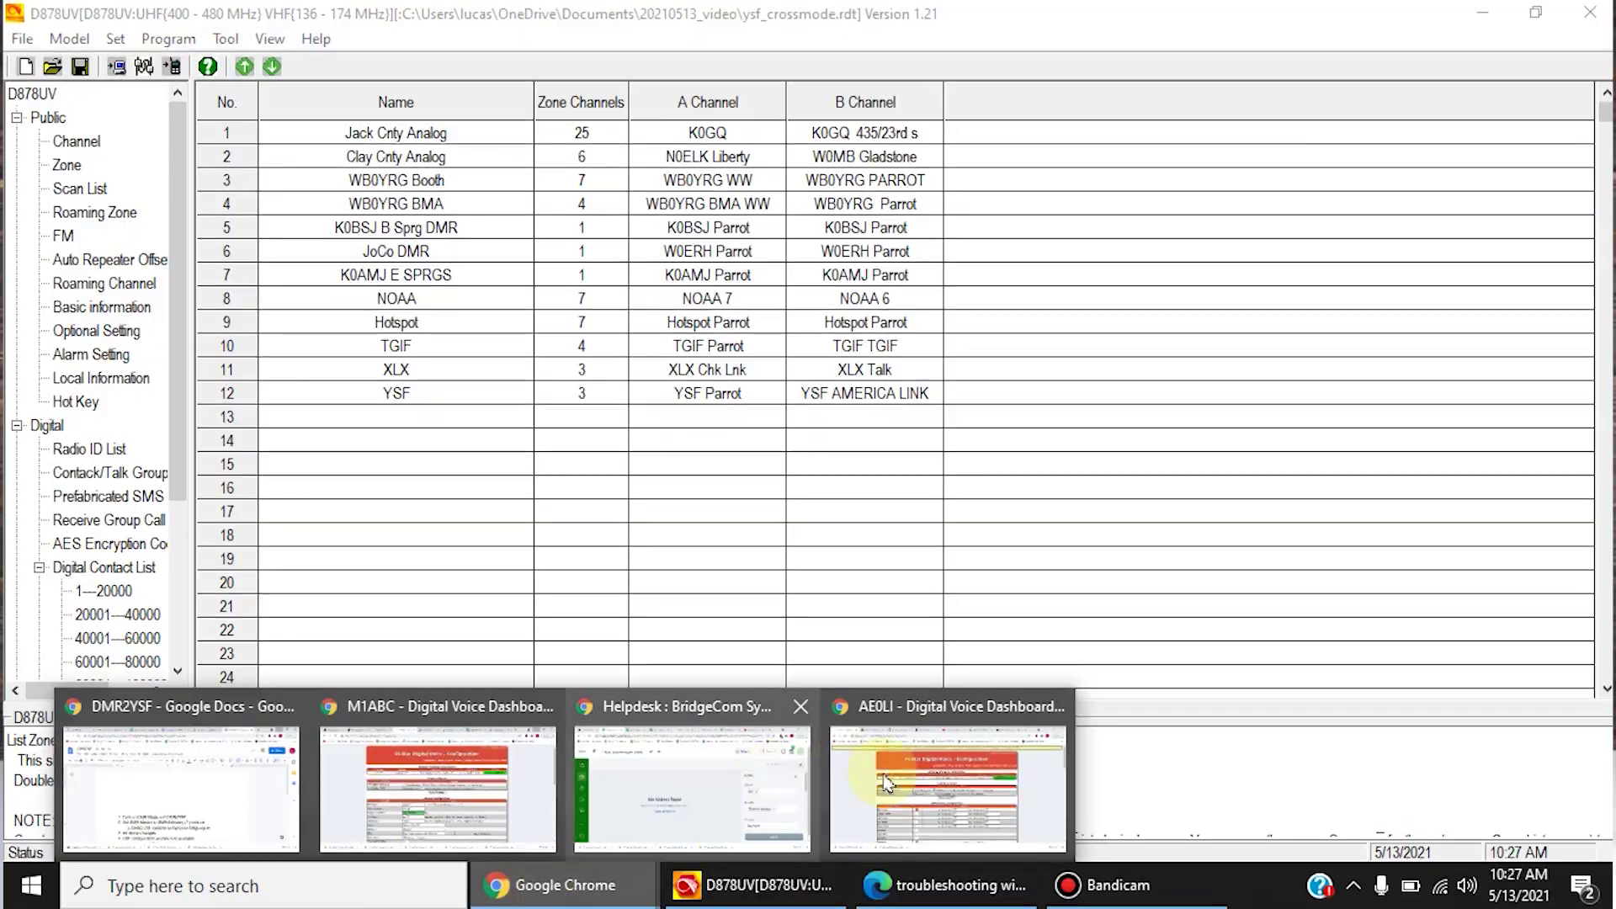
- Return to Pi-Star in Chrome and scroll the dashboard to the YSF Network panel
left_click(892, 783)
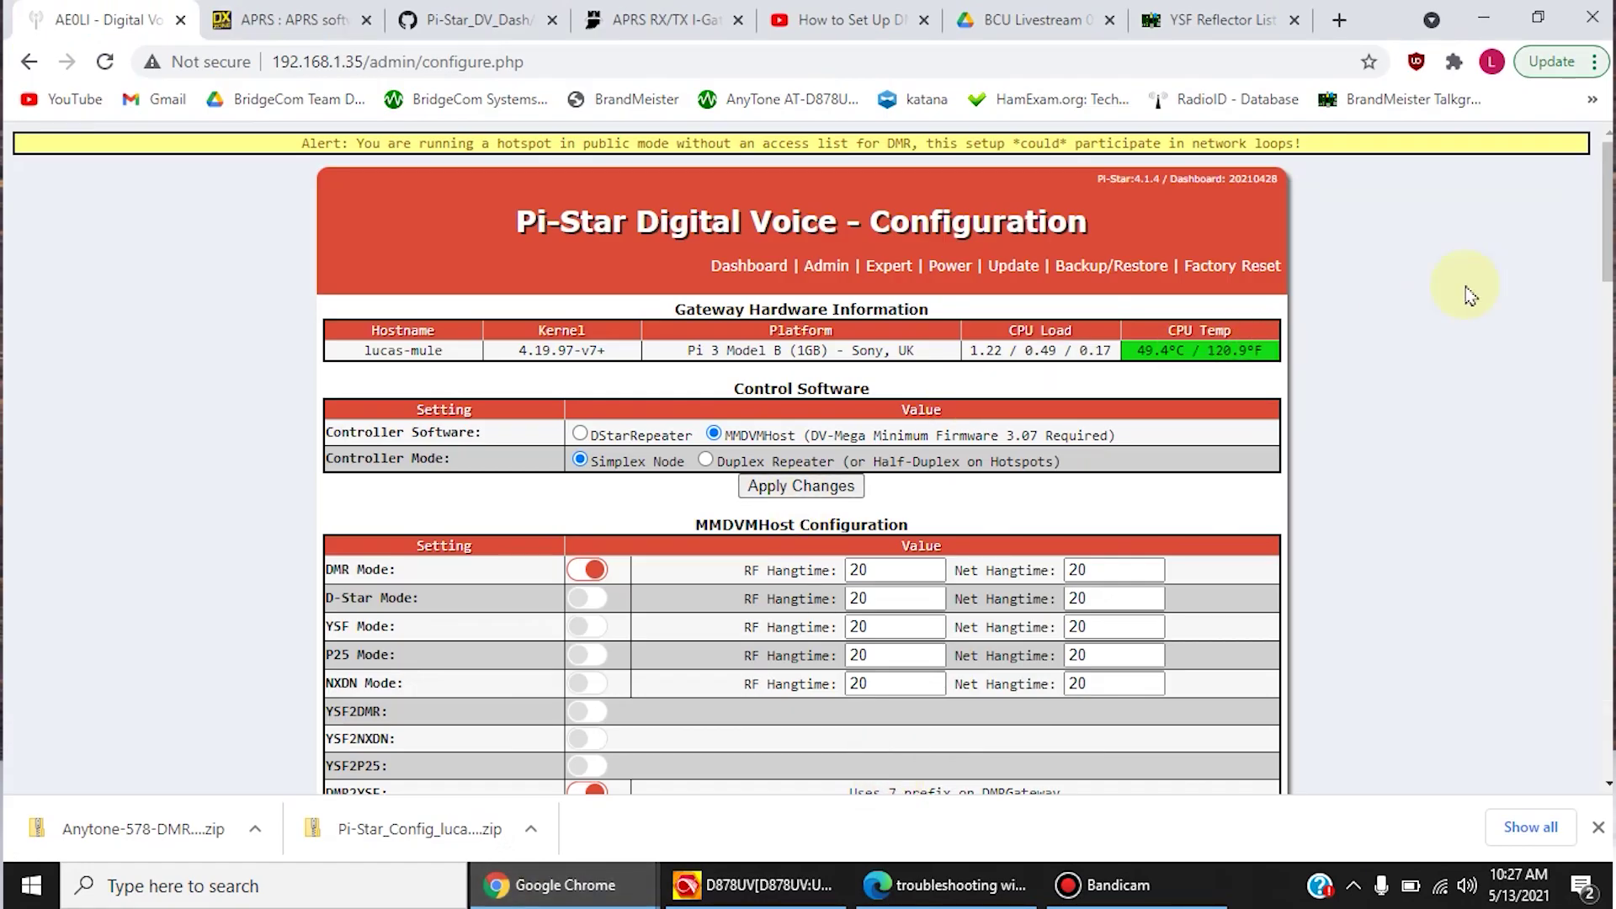
mouse_move(1606, 232)
left_mouse_down()
mouse_move(1605, 480)
mouse_move(1601, 233)
left_mouse_up()
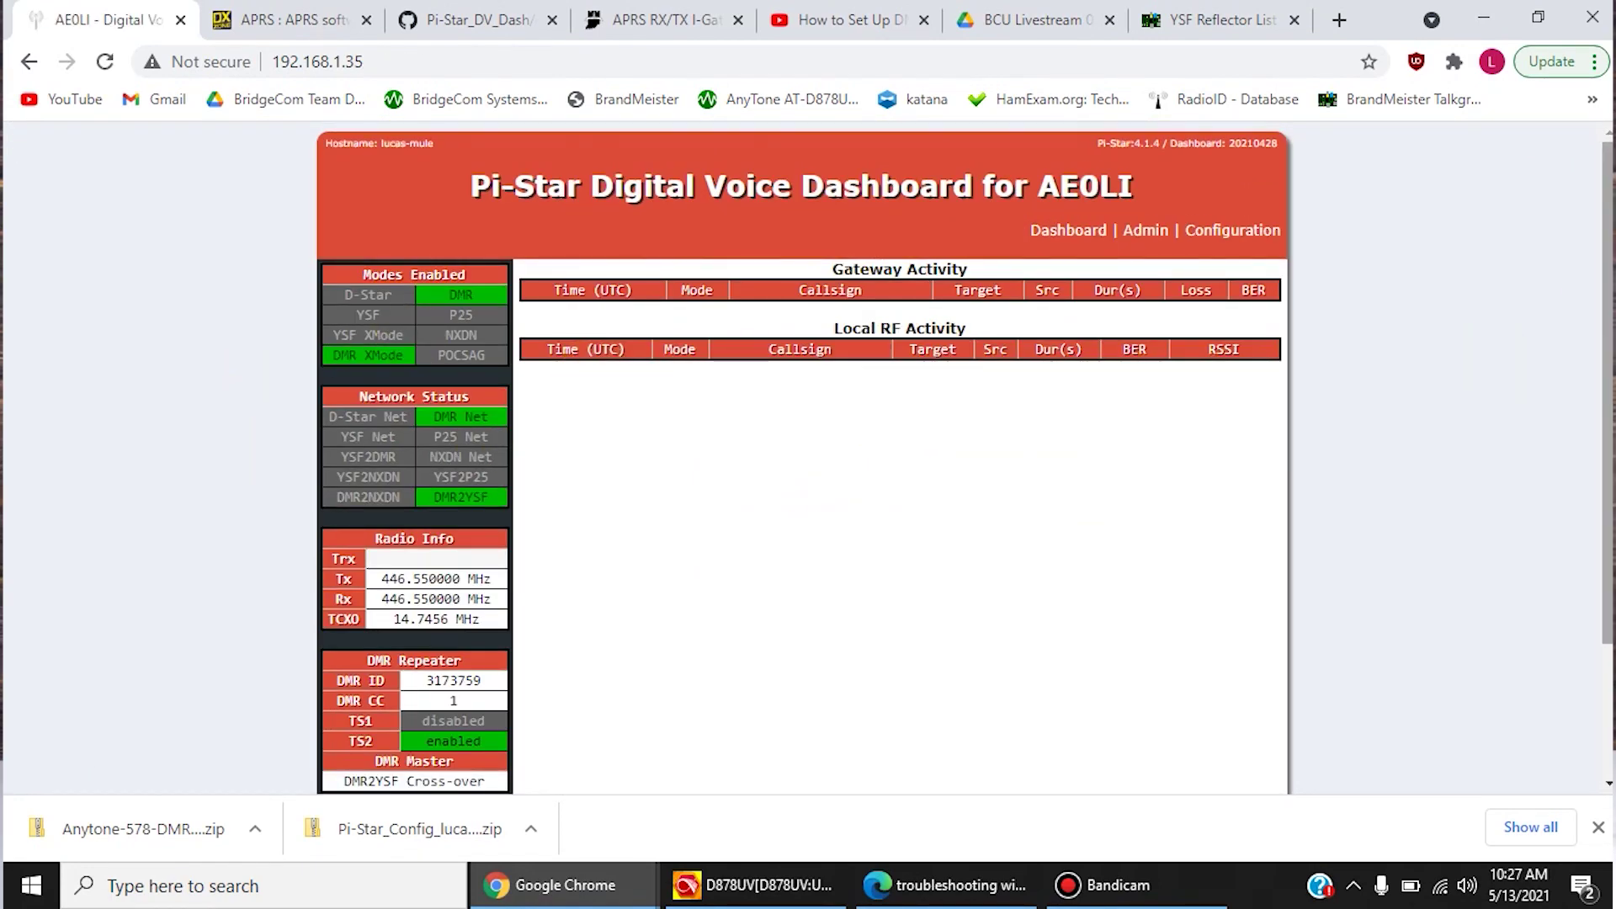
left_click_drag(1605, 252, 1599, 371)
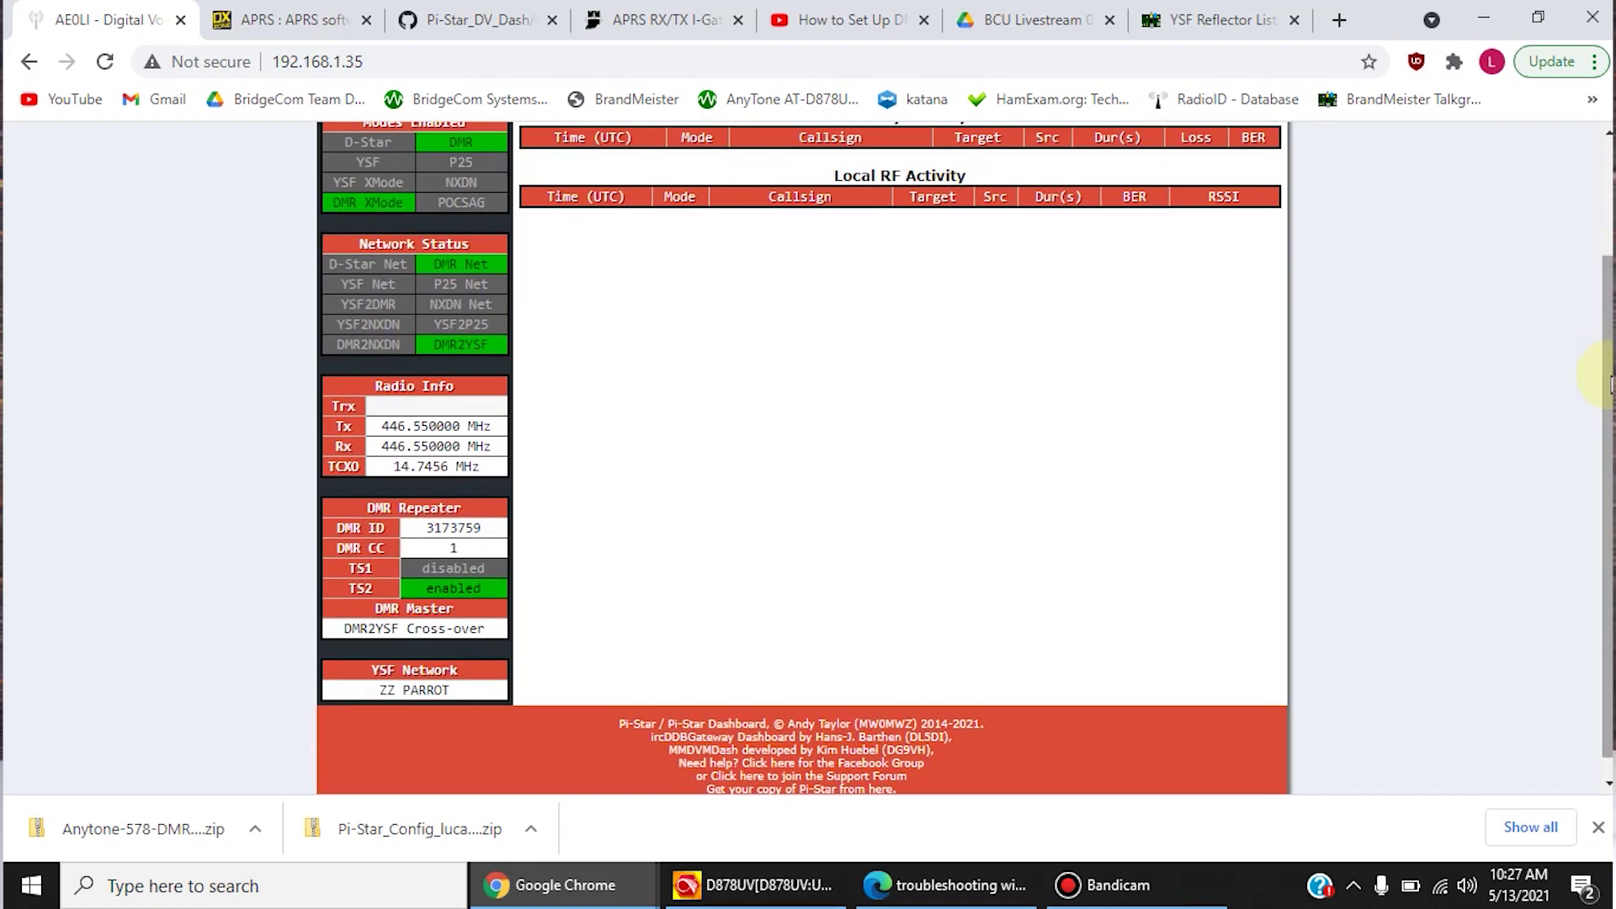